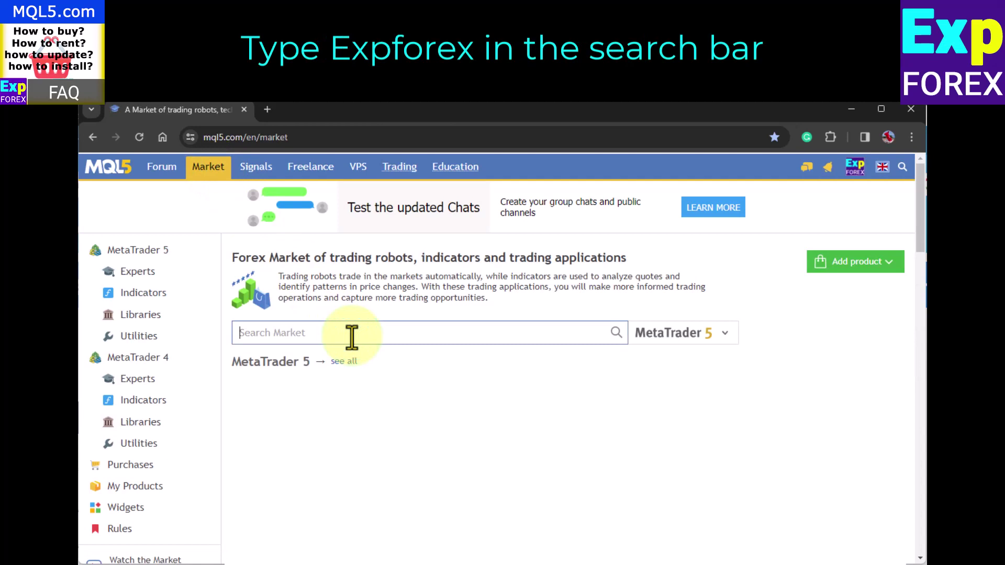
# - Search the MetaTrader 5 Market for Expforex and browse the listed products
pyautogui.write('Expforex')
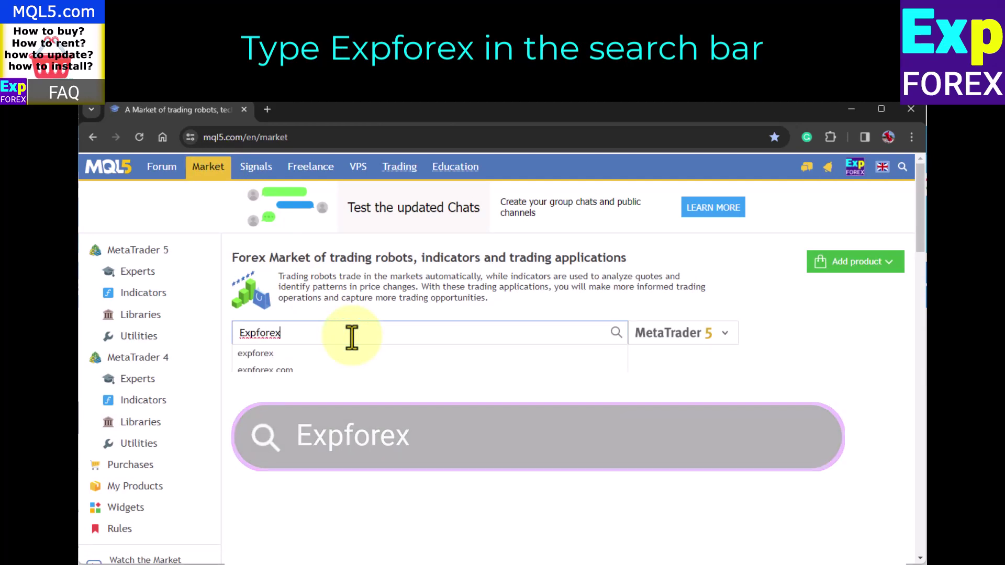
pyautogui.press('Return')
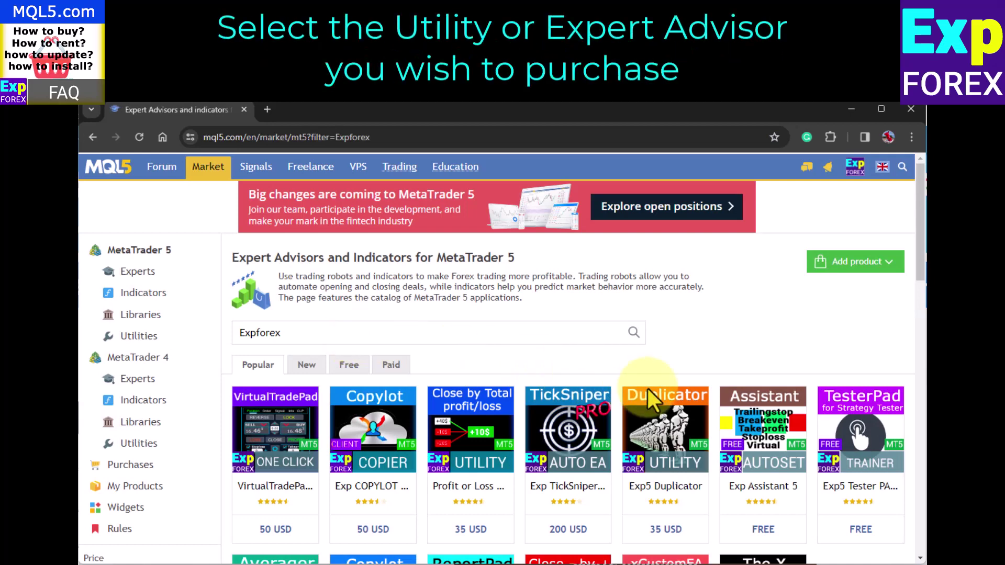
pyautogui.moveTo(648, 388)
pyautogui.scroll(-2, 649, 392)
pyautogui.scroll(-3, 858, 506)
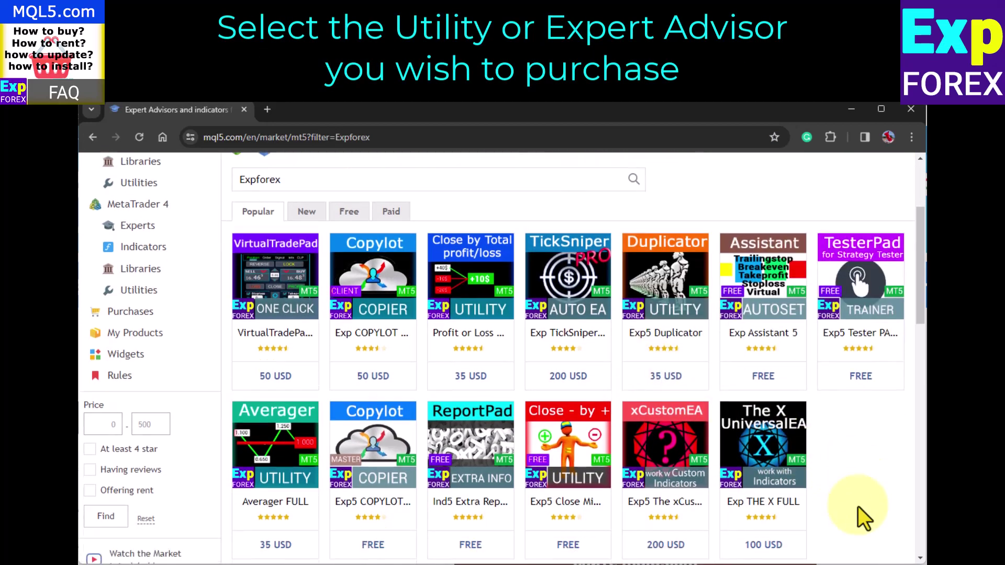
pyautogui.scroll(3, 858, 506)
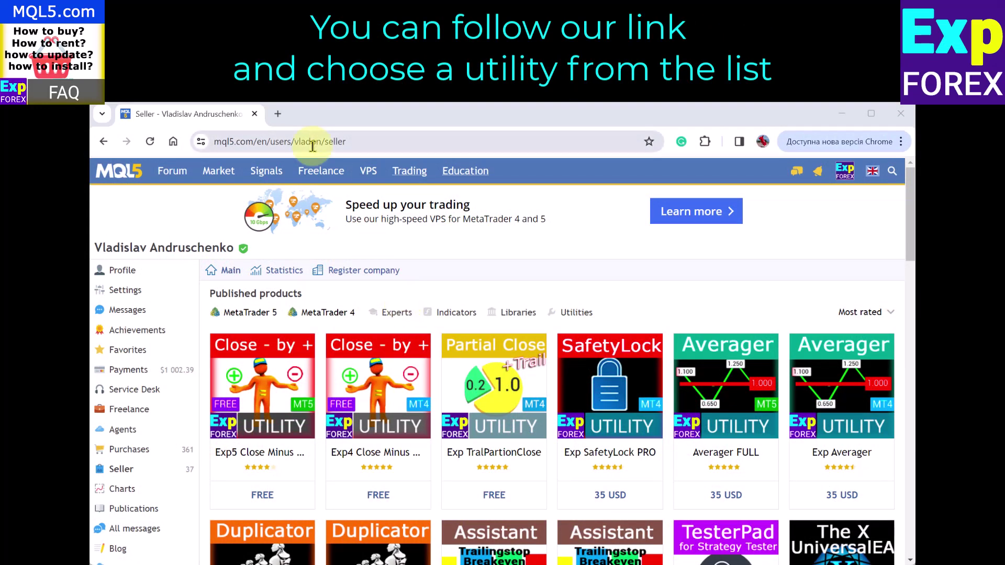
# - Open the Averager FULL product page from the seller's published products
pyautogui.click(355, 141)
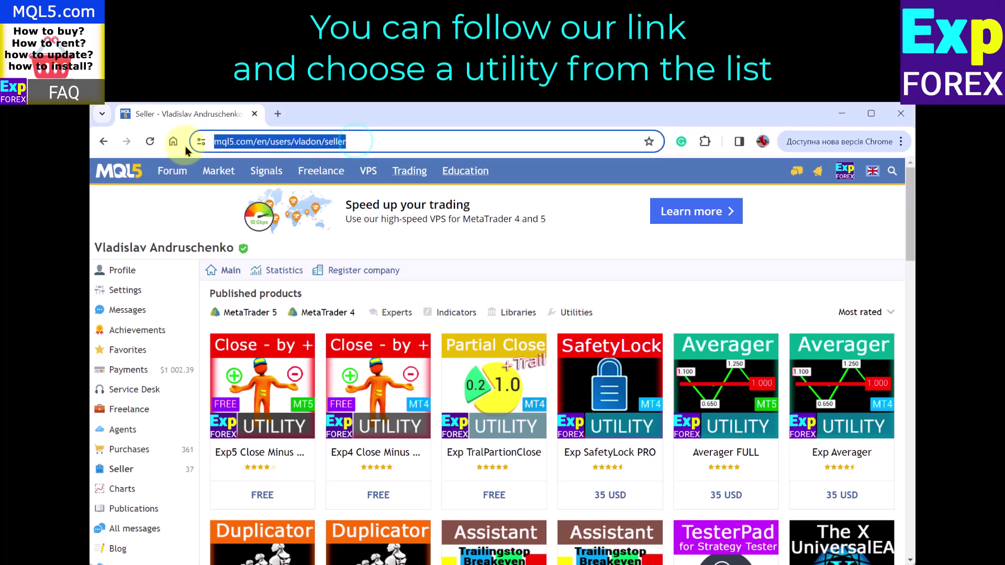
pyautogui.click(539, 270)
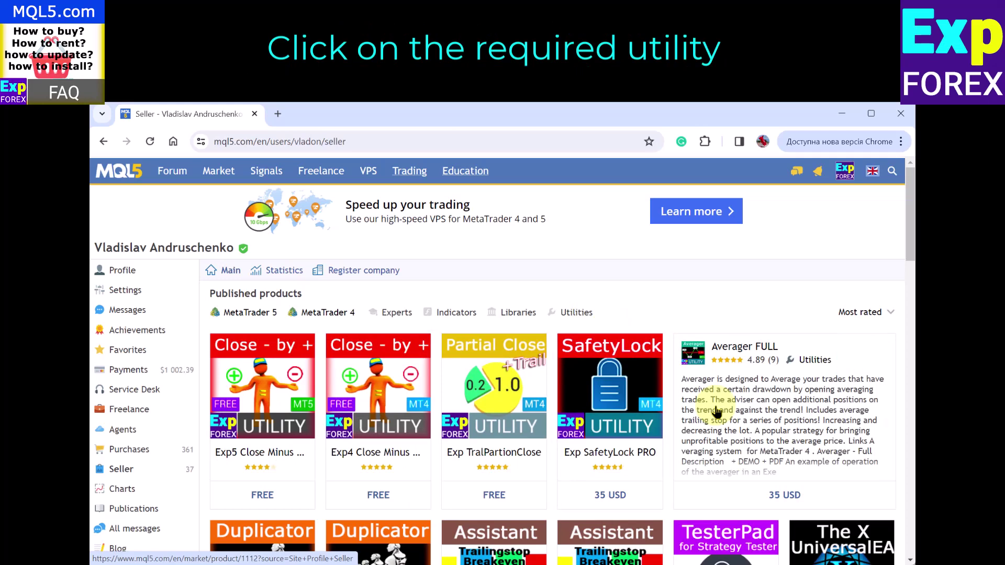
pyautogui.click(717, 412)
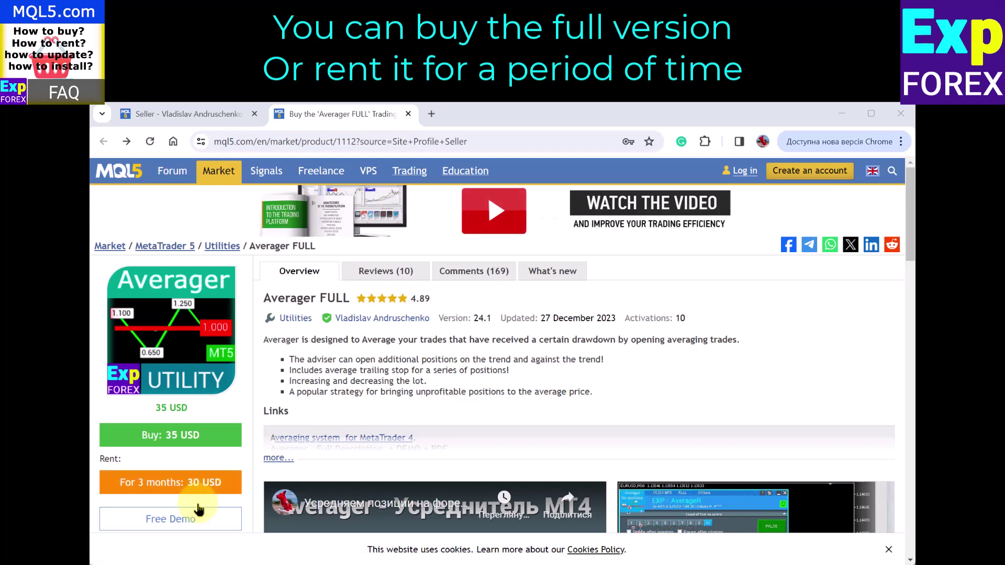
# - Buy the full version of Averager FULL for 35 USD and install it on the terminal
pyautogui.click(191, 436)
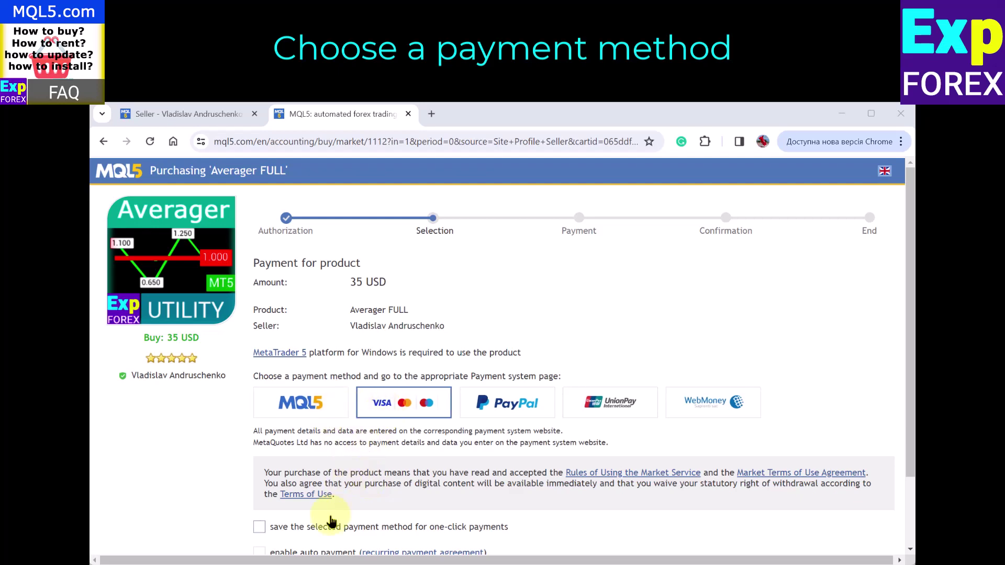
pyautogui.scroll(-2, 327, 518)
pyautogui.click(317, 500)
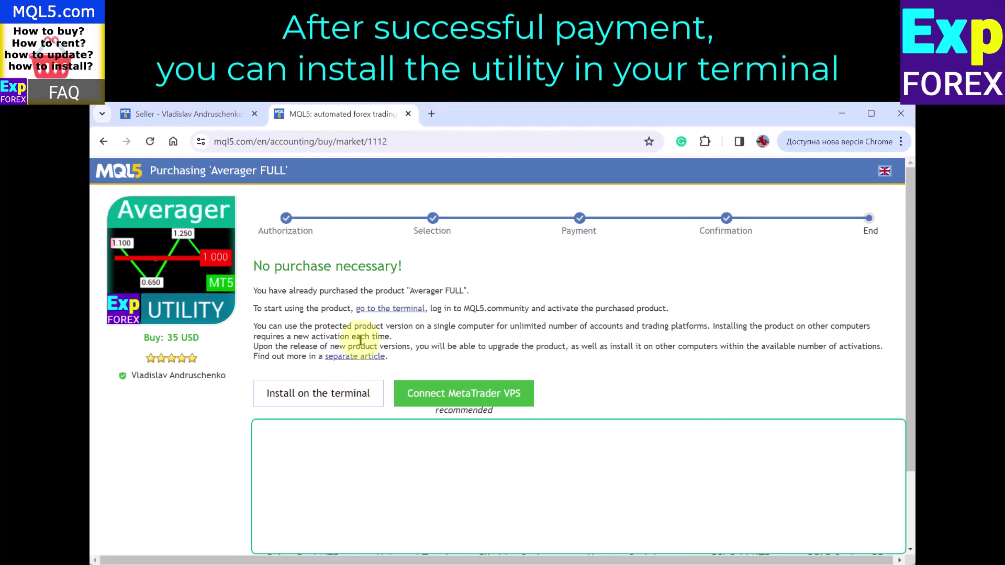
pyautogui.click(327, 394)
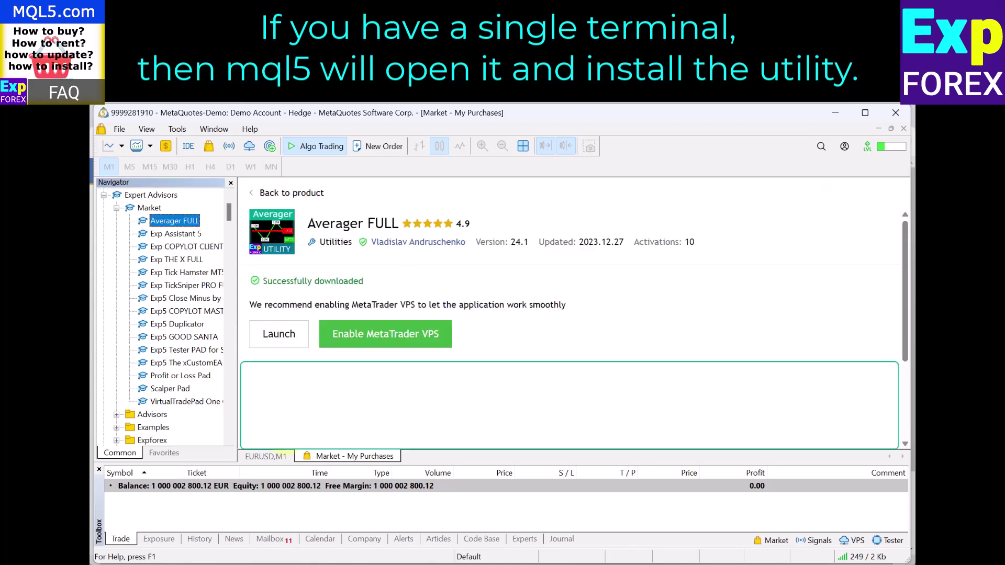
# - Attach the Averager FULL expert to the EURUSD,M1 chart in place of Exp TickSniper PRO FULL, accepting its common settings
pyautogui.click(266, 456)
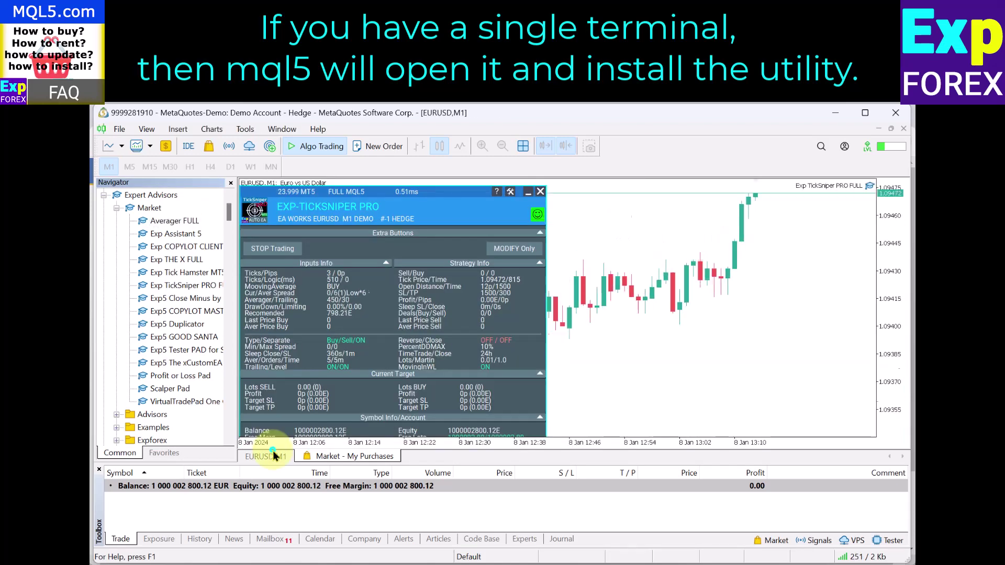
pyautogui.click(176, 223)
pyautogui.rightClick(179, 225)
pyautogui.press('Down')
pyautogui.press('Down')
pyautogui.press('Down')
pyautogui.press('Down')
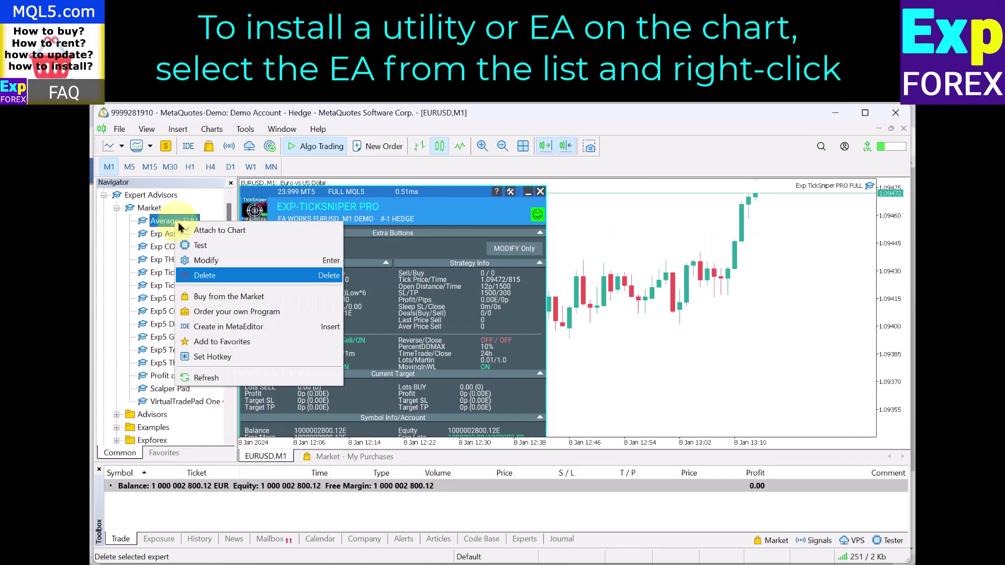
pyautogui.press('Up')
pyautogui.press('Up')
pyautogui.click(256, 231)
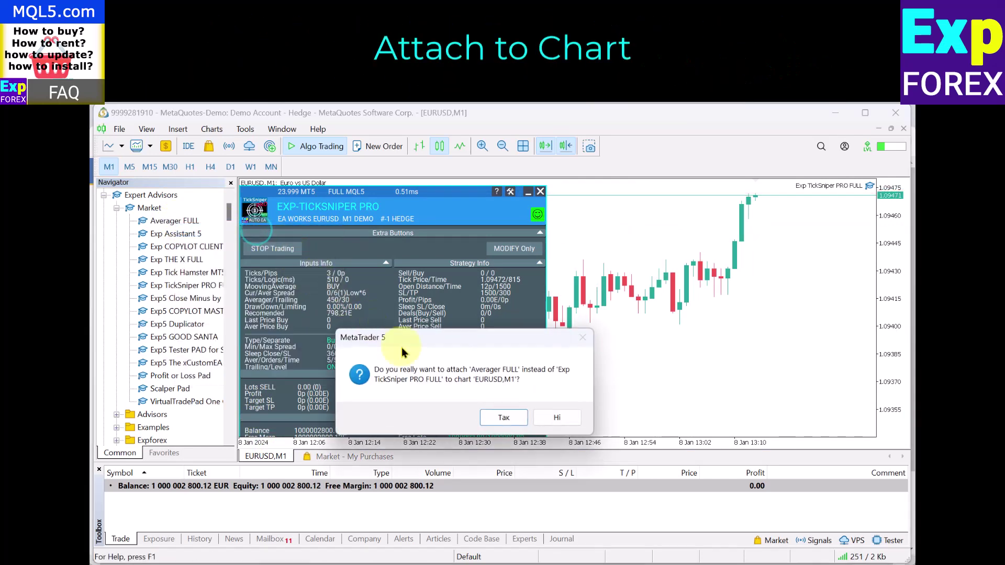
pyautogui.click(490, 418)
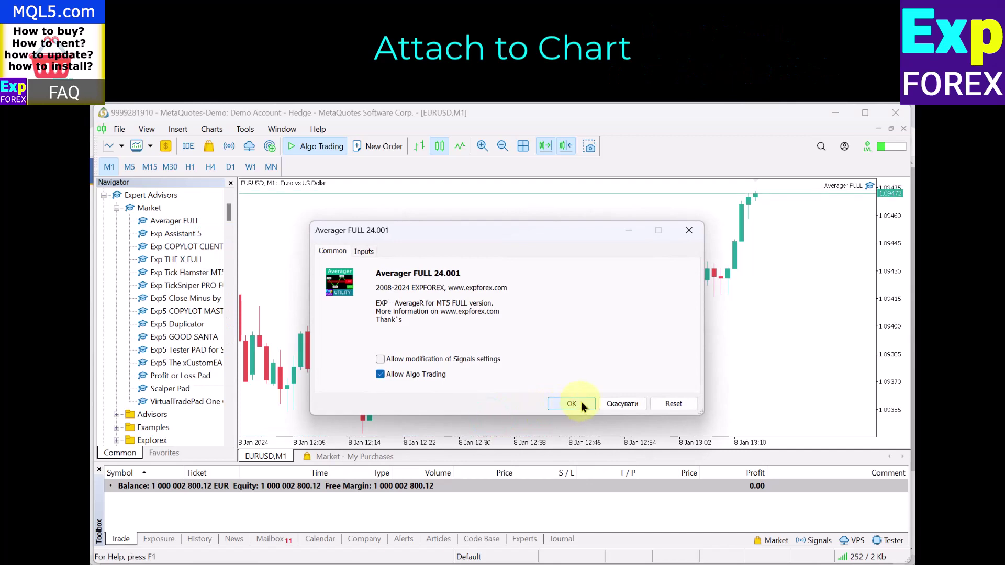
pyautogui.click(571, 403)
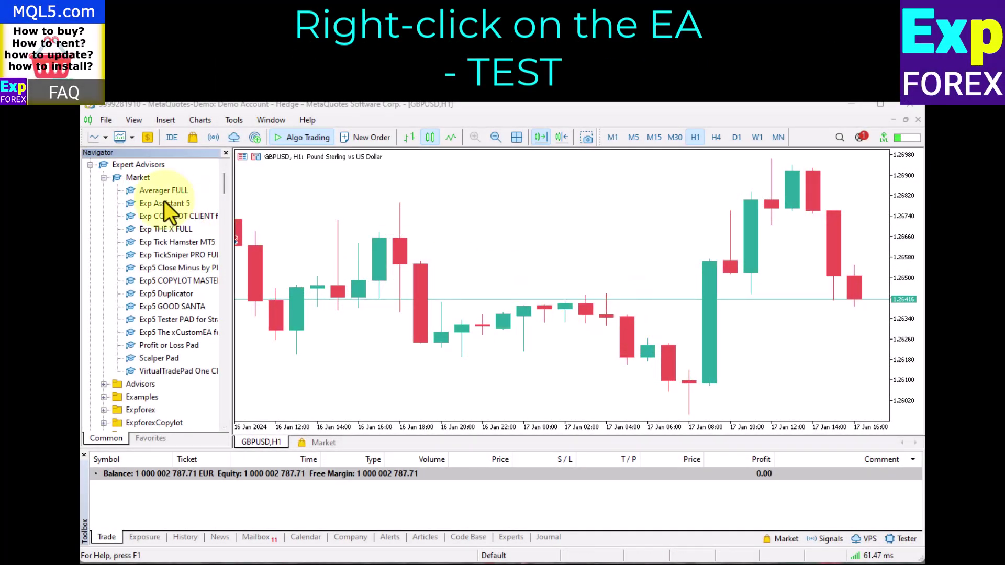
# - Start a Strategy Tester run of Averager FULL on EURUSD with visual mode enabled
pyautogui.rightClick(188, 192)
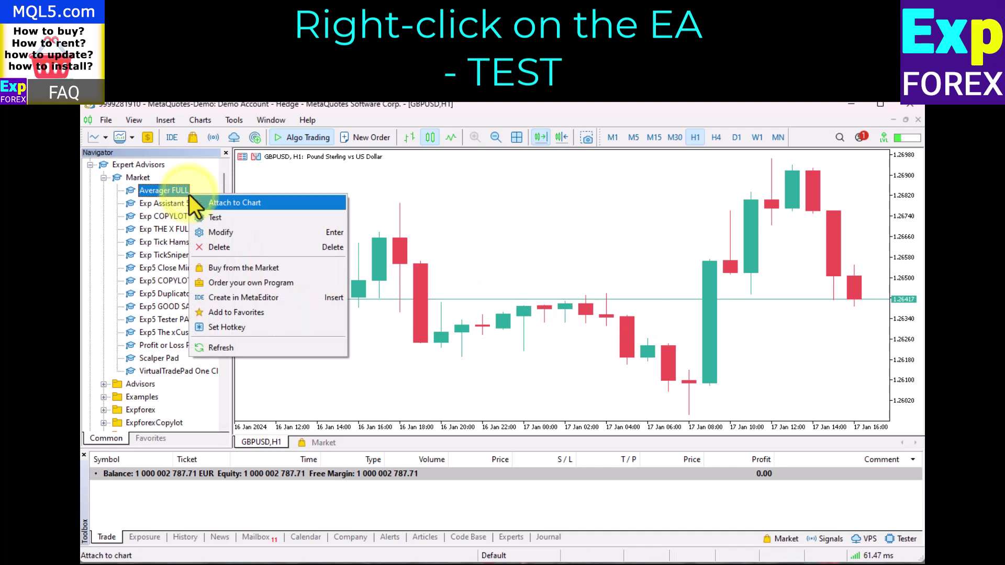
pyautogui.click(221, 215)
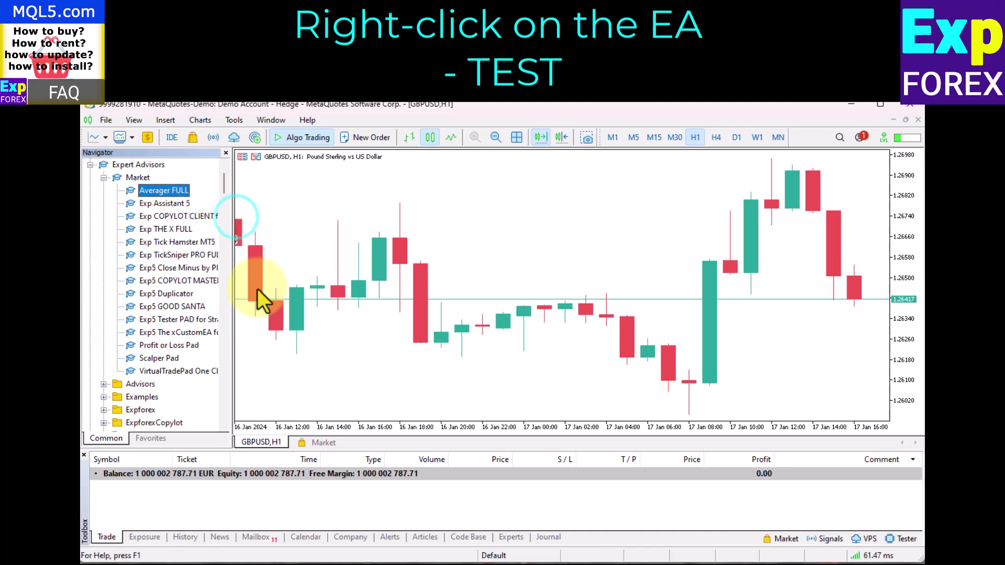
pyautogui.doubleClick(281, 425)
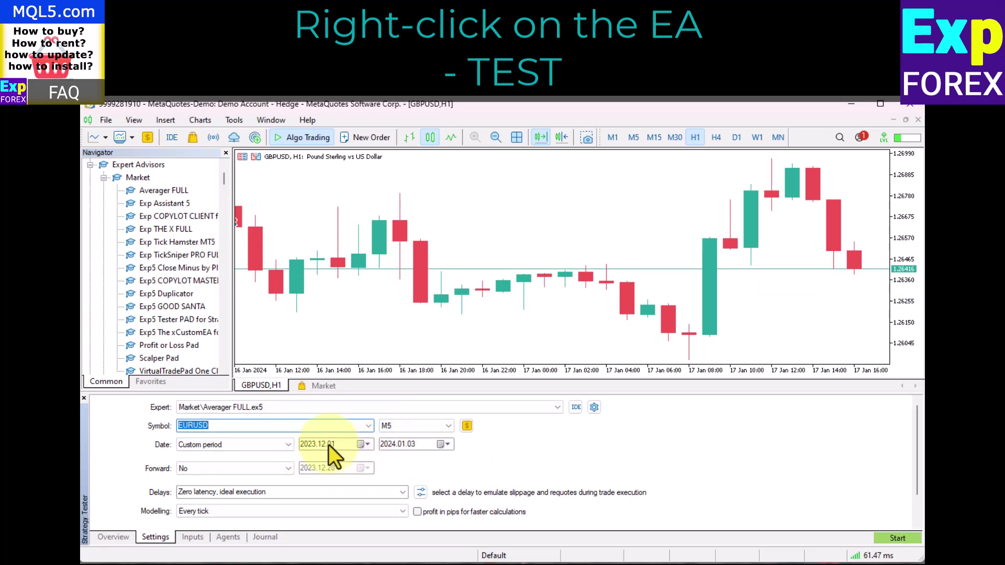
pyautogui.scroll(-2, 415, 511)
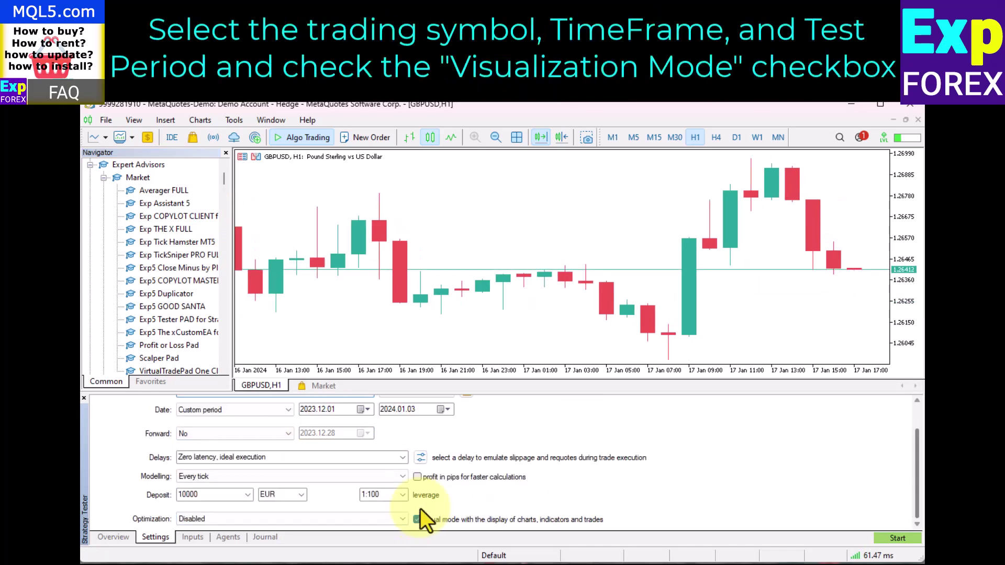
pyautogui.click(417, 519)
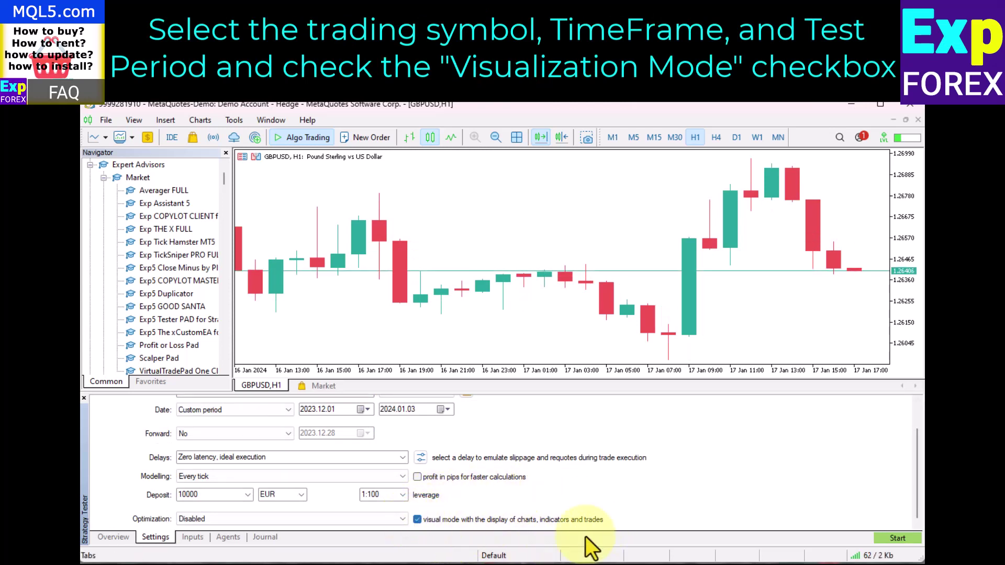
pyautogui.click(889, 539)
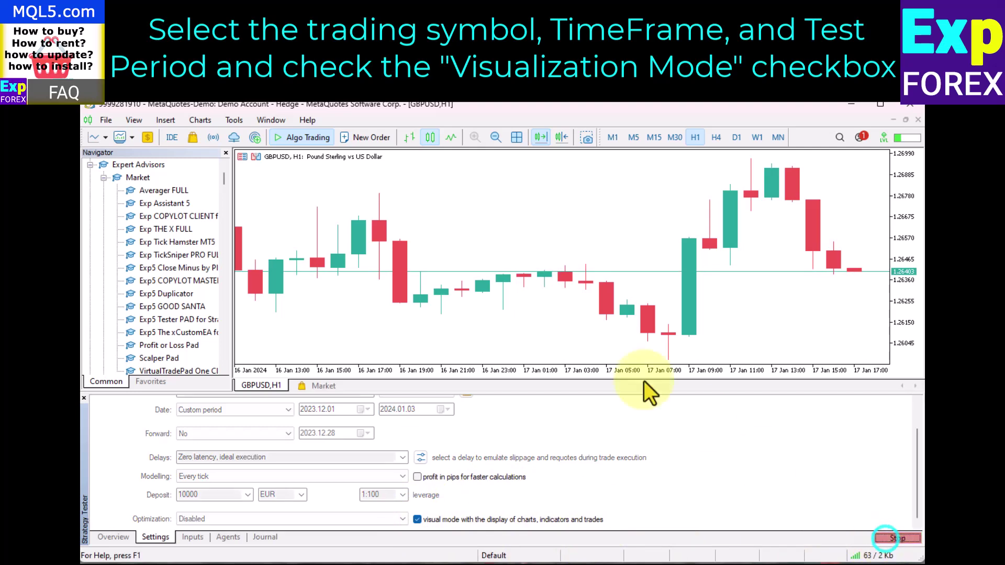
# - Open one sell and two buy positions of 0.01 lots from the Averager panel during the visual test
pyautogui.click(129, 338)
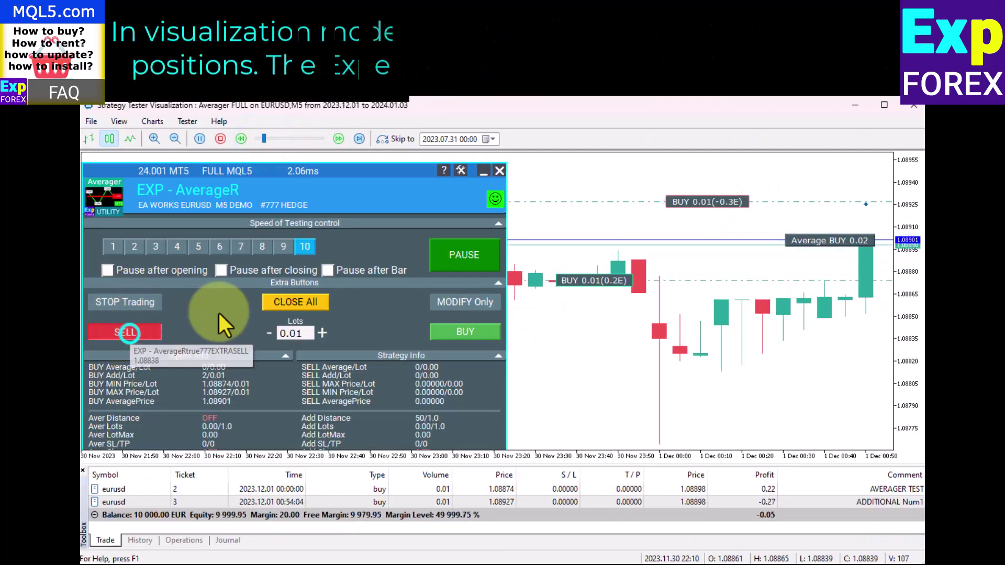
pyautogui.click(445, 333)
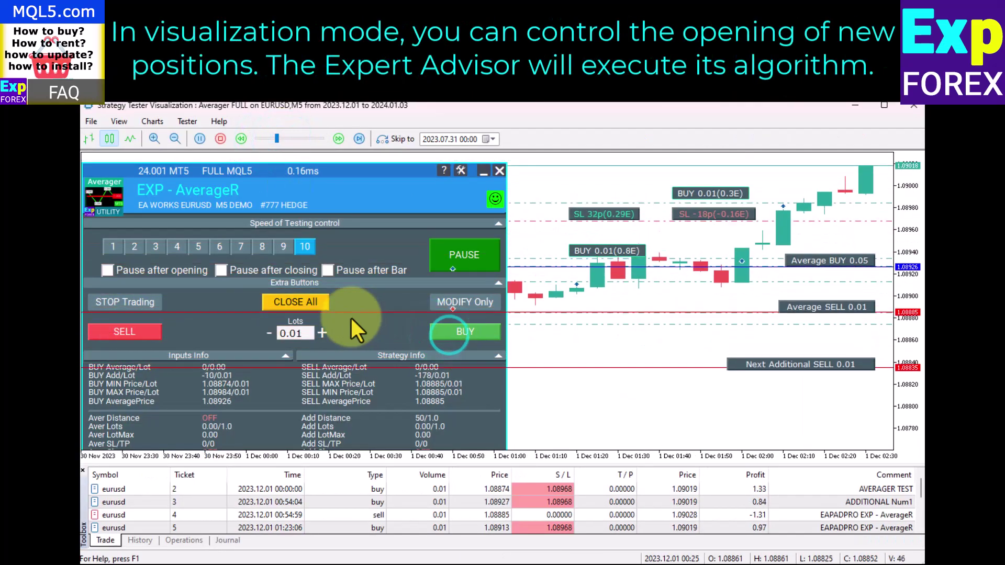
pyautogui.click(175, 139)
pyautogui.click(175, 138)
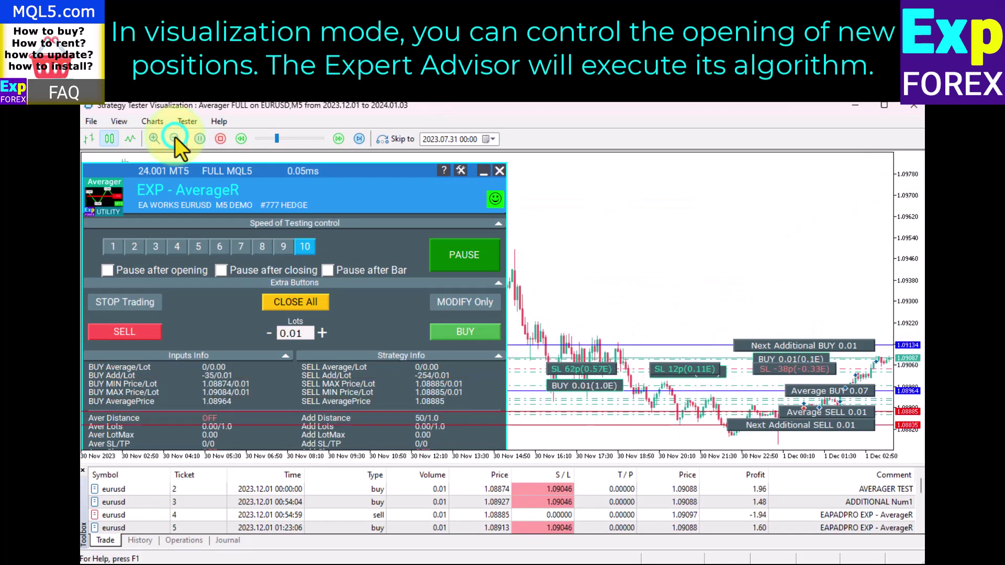
pyautogui.click(897, 269)
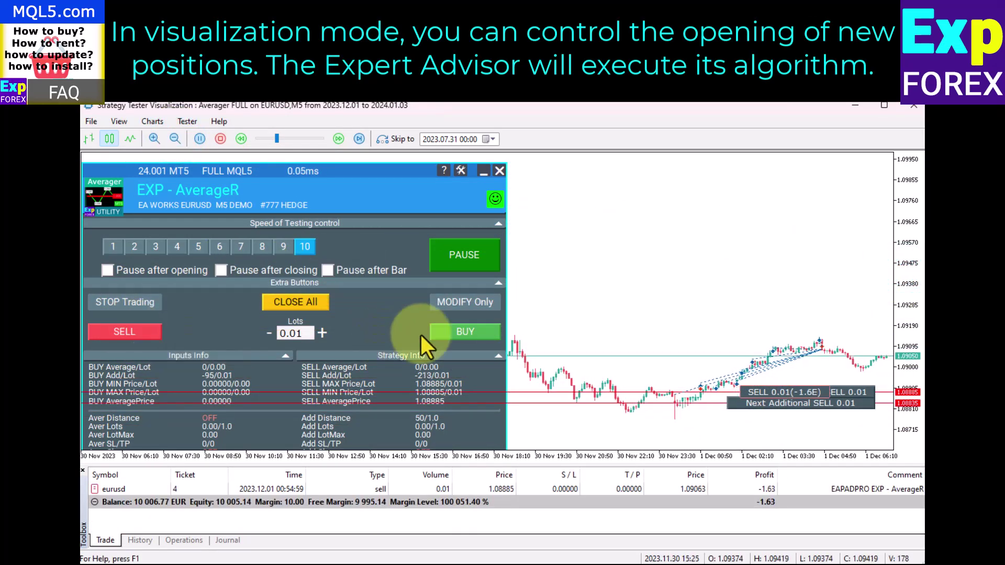
pyautogui.click(442, 330)
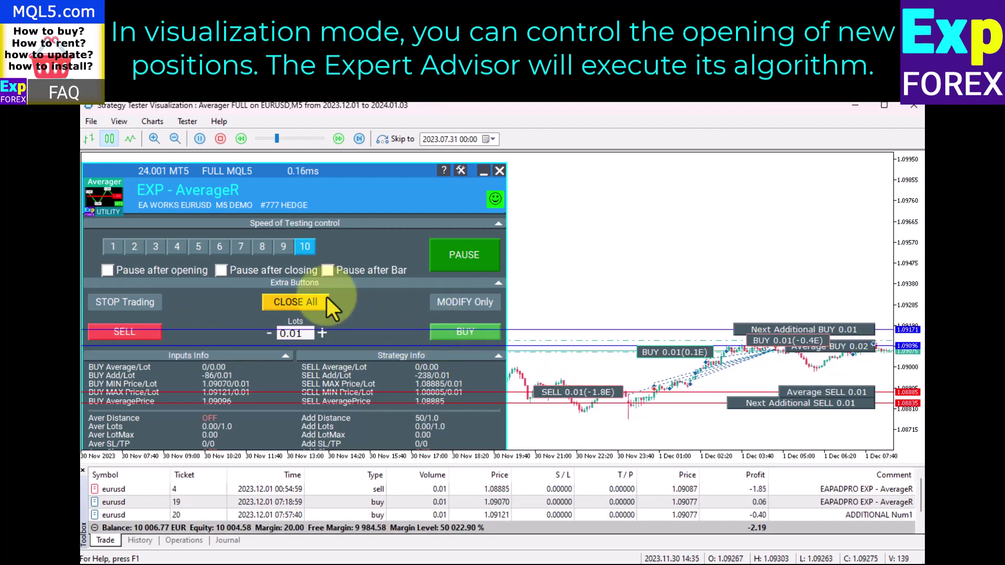
# - Enable Pause after closing and run the visual test at maximum speed, resuming it once it pauses
pyautogui.click(220, 270)
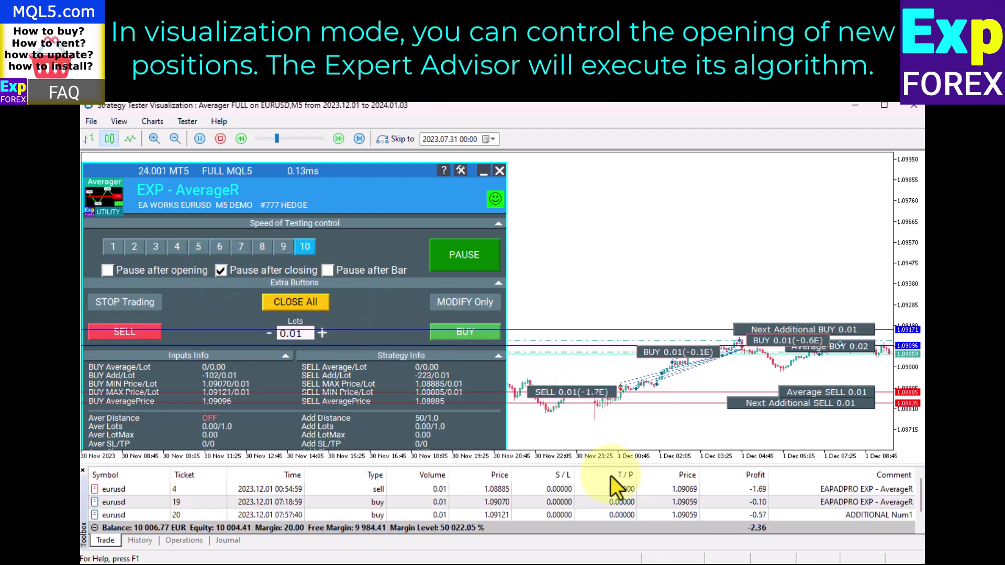
pyautogui.moveTo(276, 139); pyautogui.dragTo(322, 138)
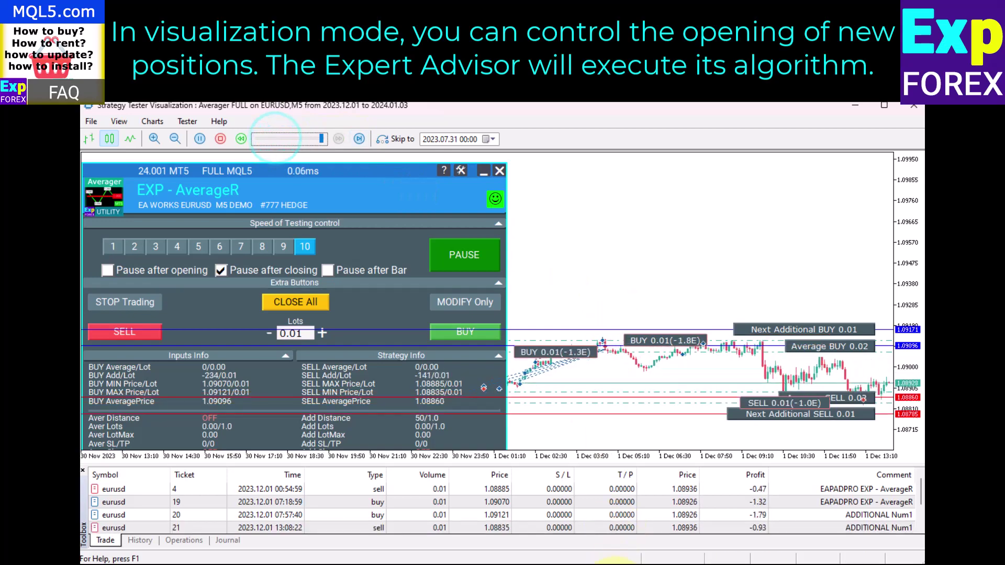
pyautogui.click(142, 540)
pyautogui.click(107, 541)
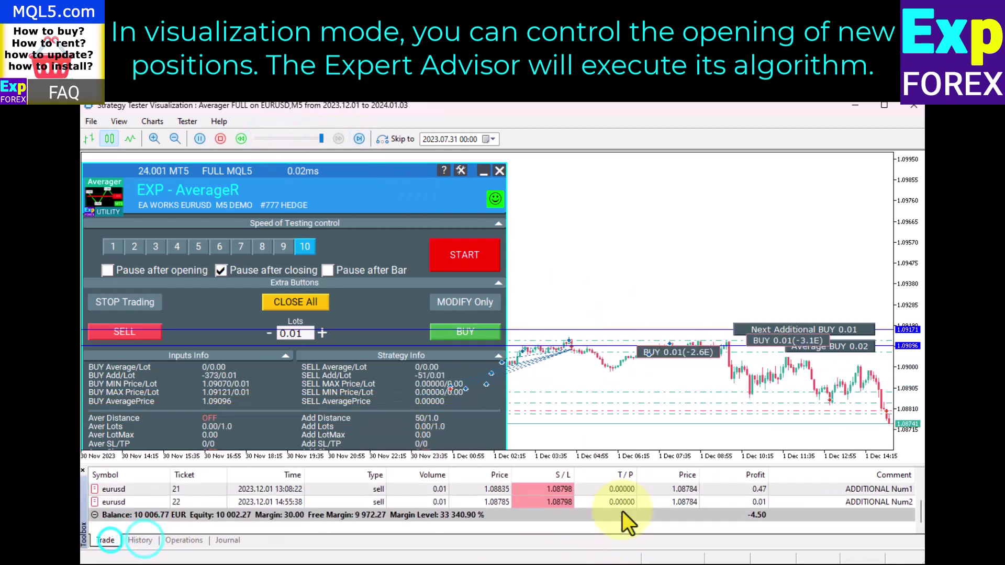
pyautogui.click(464, 255)
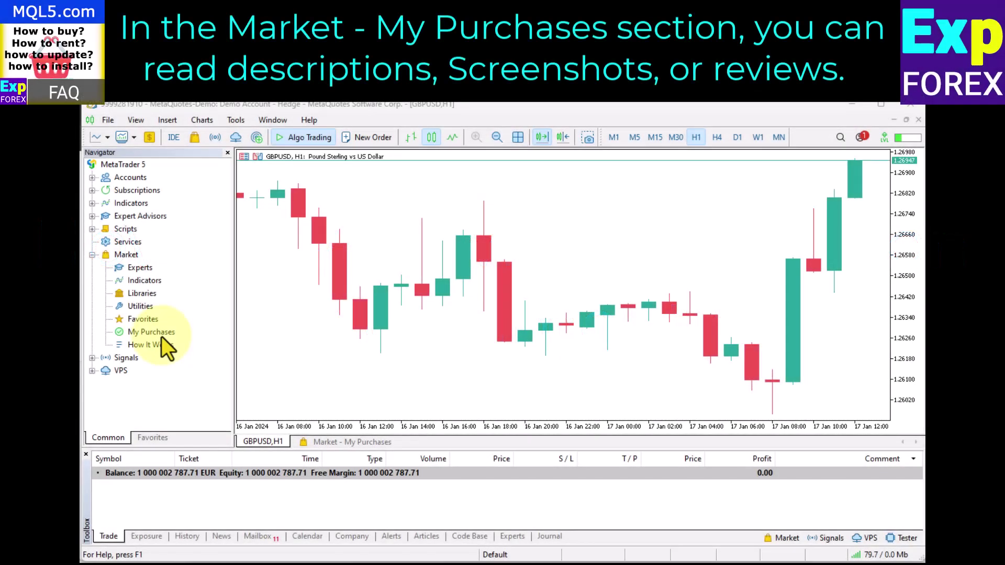
# - Find VirtualTradePad One Click Trading Panel in My Purchases and view its overview, screenshots and reviews
pyautogui.click(162, 337)
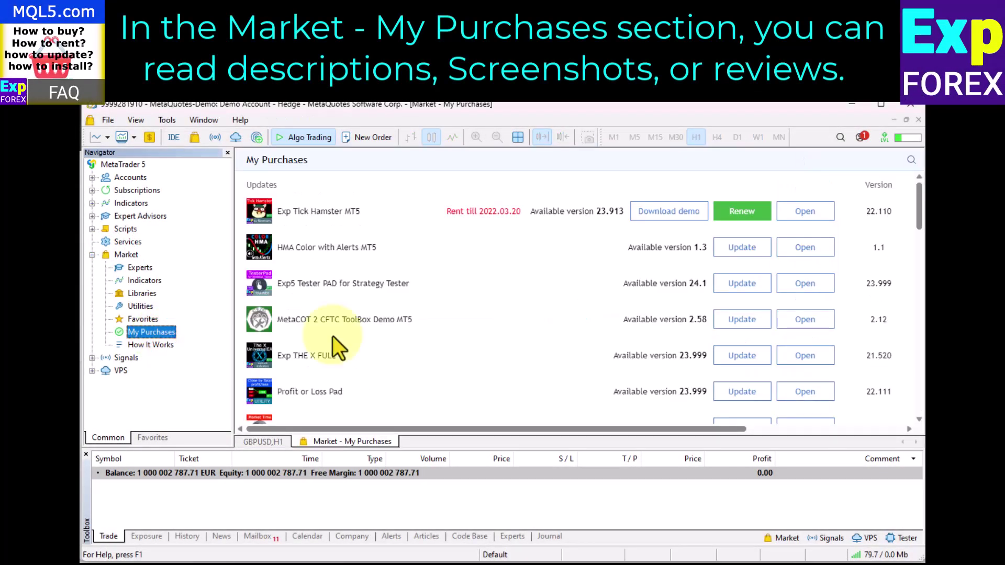
pyautogui.scroll(-5, 378, 335)
pyautogui.scroll(-10, 379, 334)
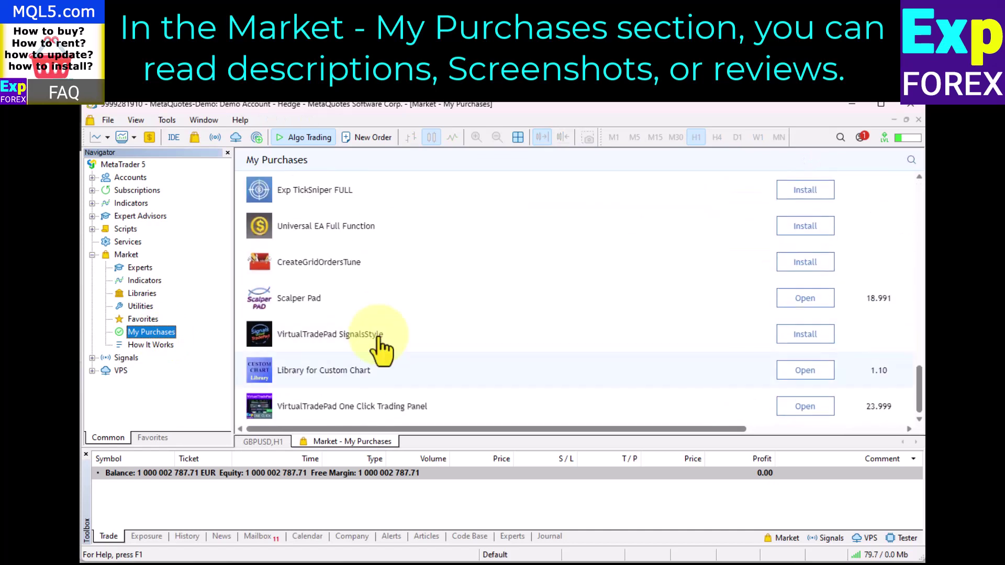
pyautogui.click(373, 409)
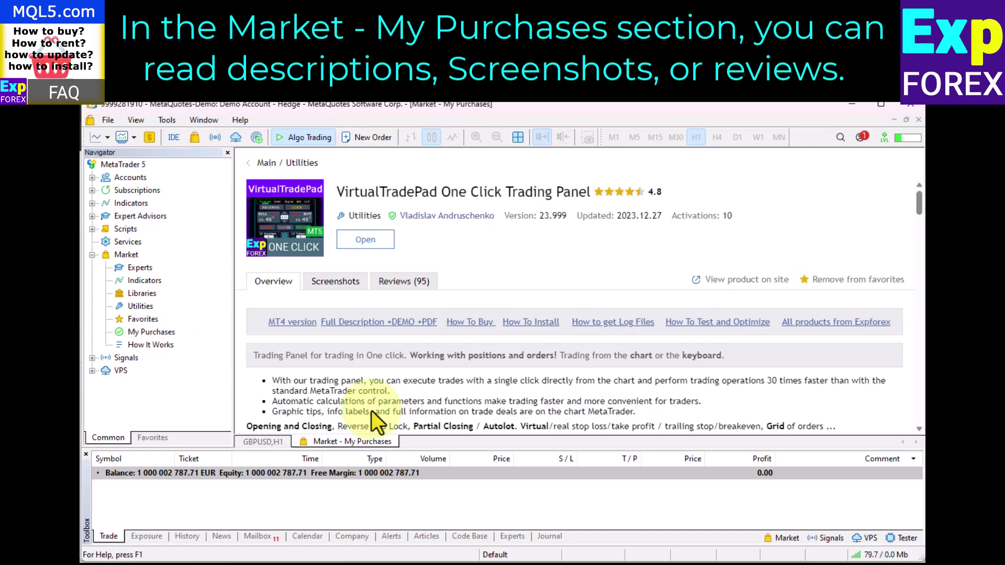
pyautogui.click(338, 286)
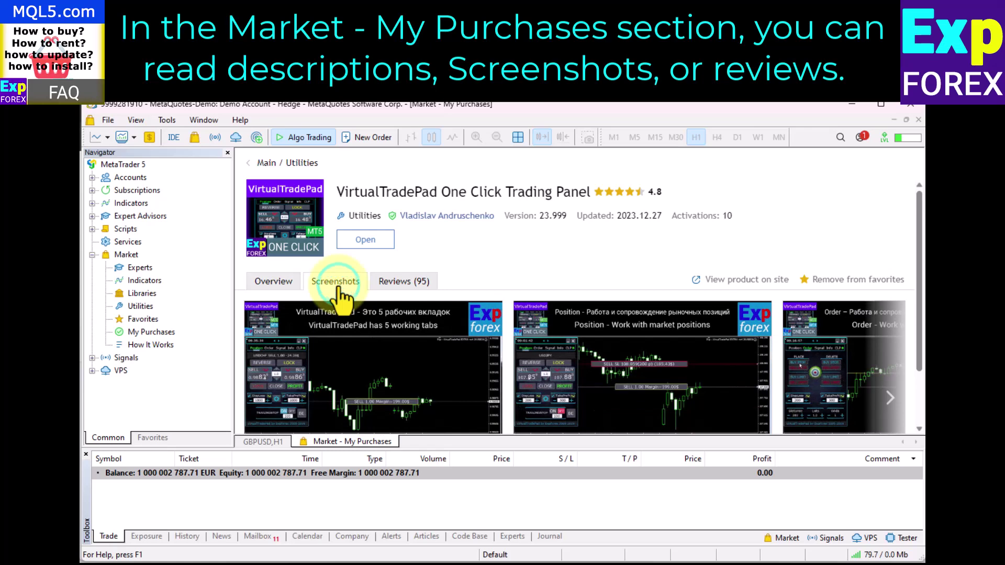
pyautogui.click(401, 282)
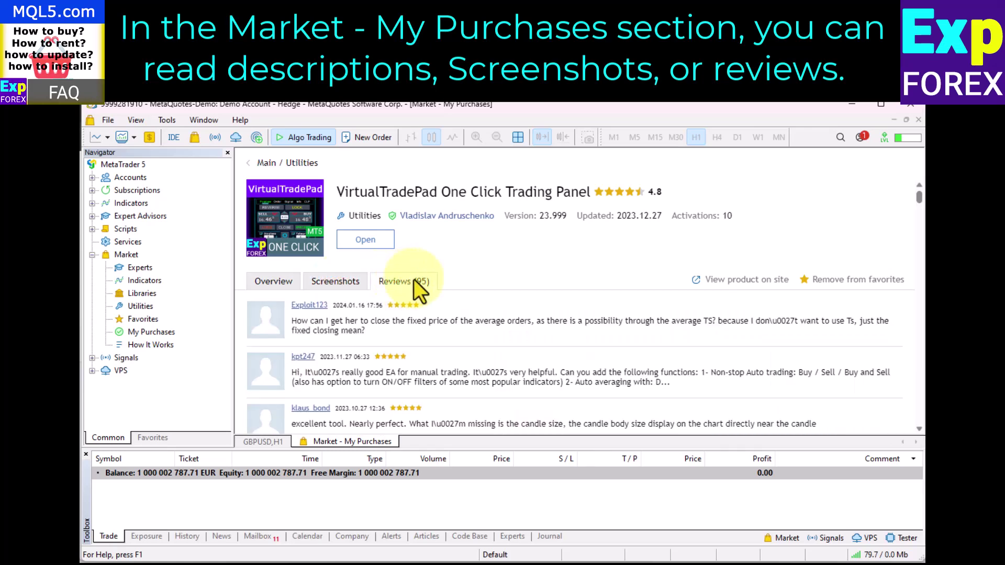
# - Open the VirtualTradePad product page on the MQL5 site and submit the comment "Your Questions" in its comments section
pyautogui.click(722, 281)
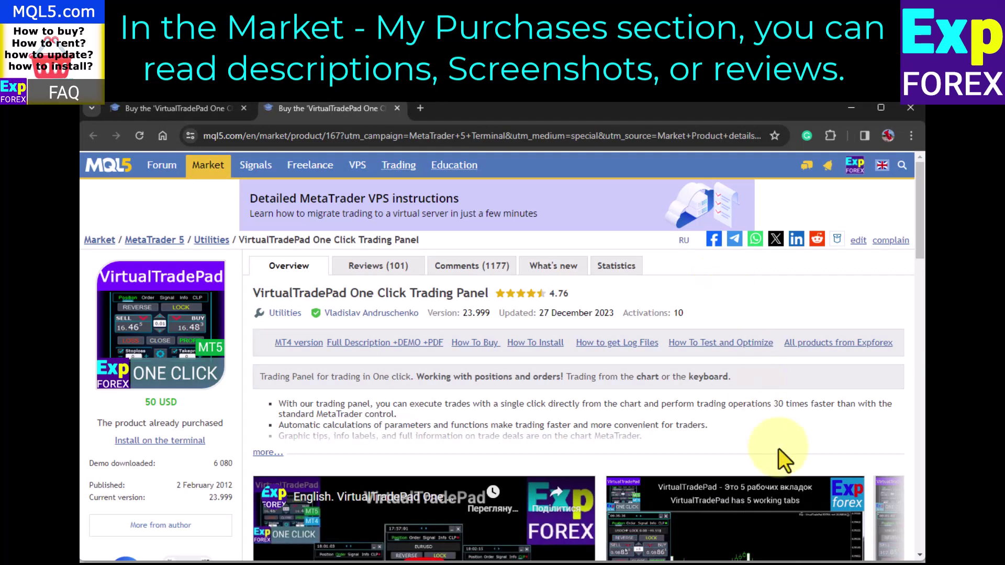
pyautogui.click(393, 267)
pyautogui.click(466, 270)
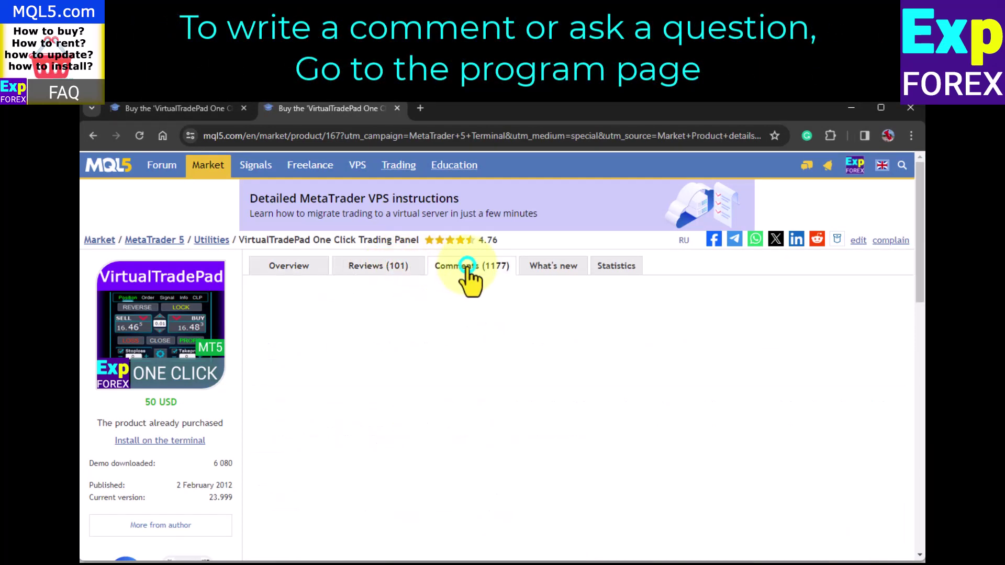
pyautogui.click(858, 289)
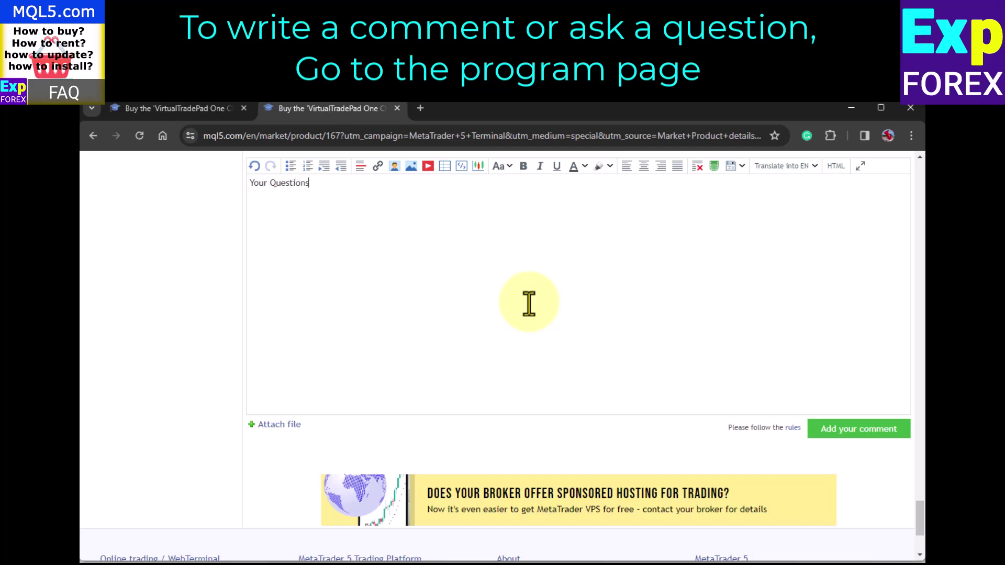
pyautogui.click(849, 428)
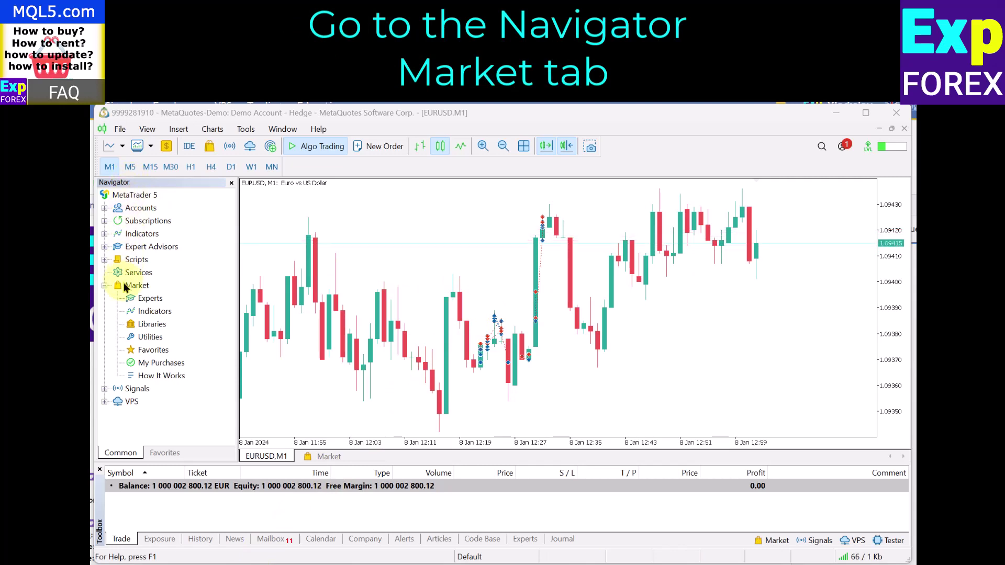
# - Search the MetaTrader 5 Market for Expforex and open the VirtualTradePad One Click Trading Panel product
pyautogui.click(338, 455)
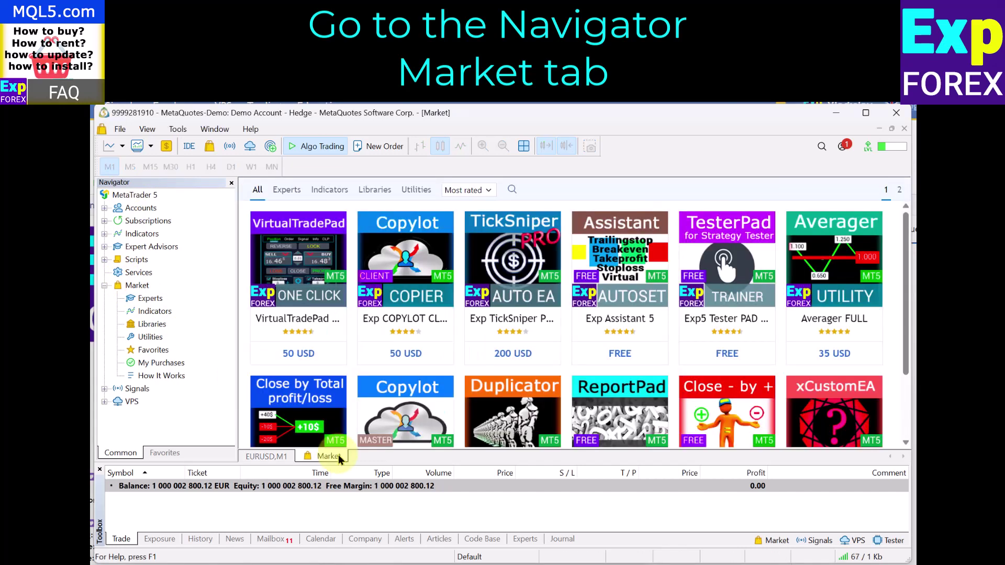
pyautogui.click(512, 191)
pyautogui.click(555, 191)
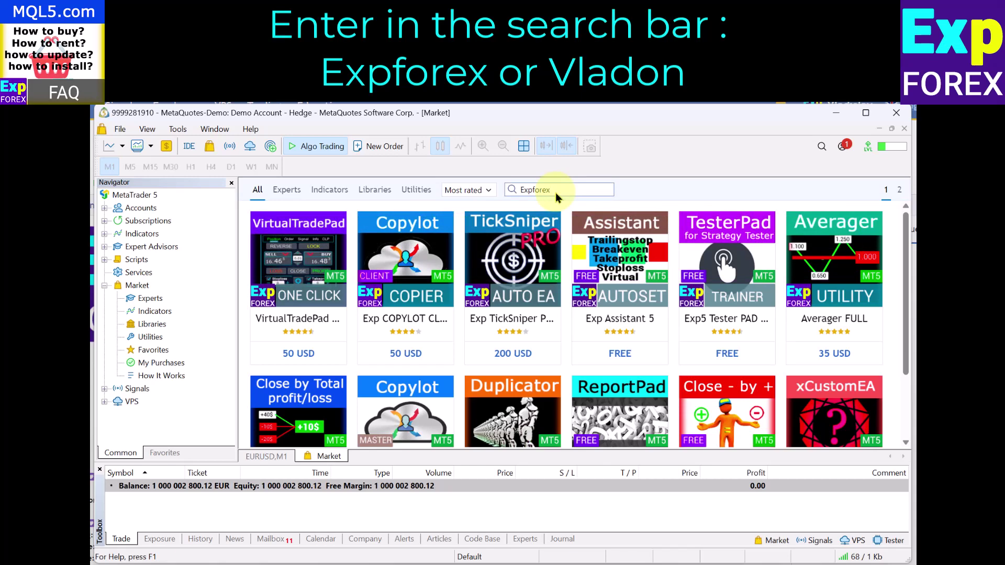
pyautogui.click(307, 289)
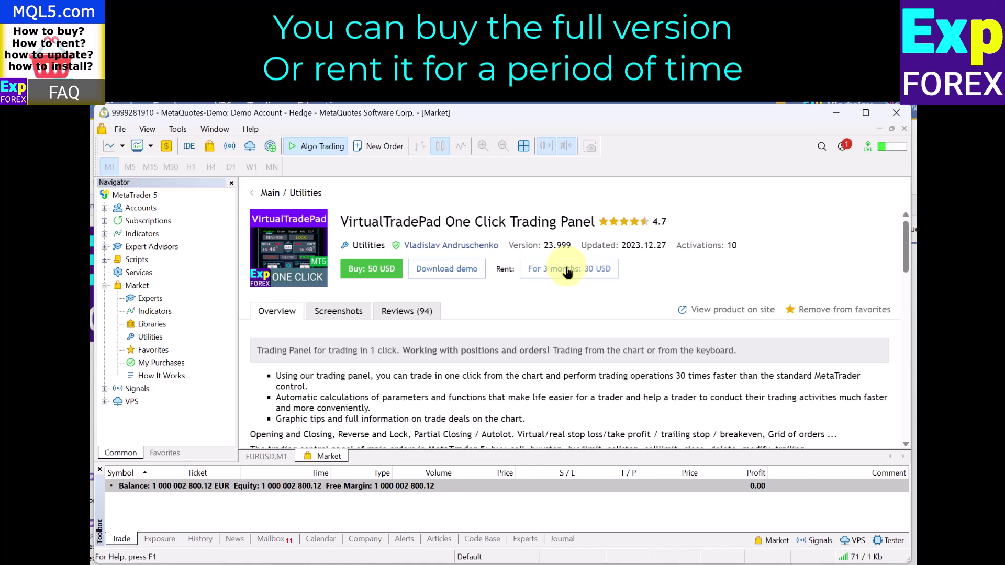
# - Buy the full version of VirtualTradePad One Click Trading Panel for 50 USD
pyautogui.click(379, 274)
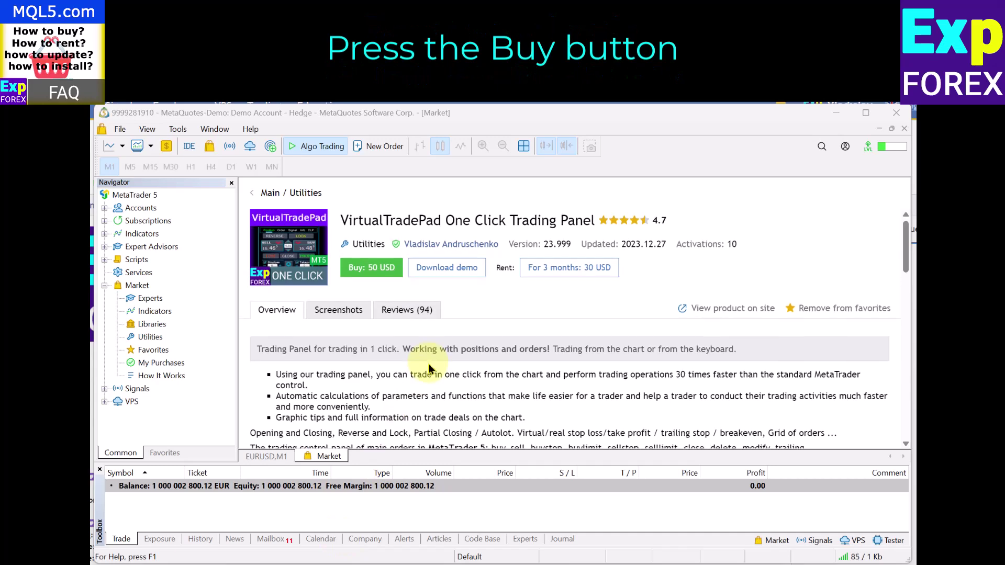
pyautogui.scroll(-1, 414, 345)
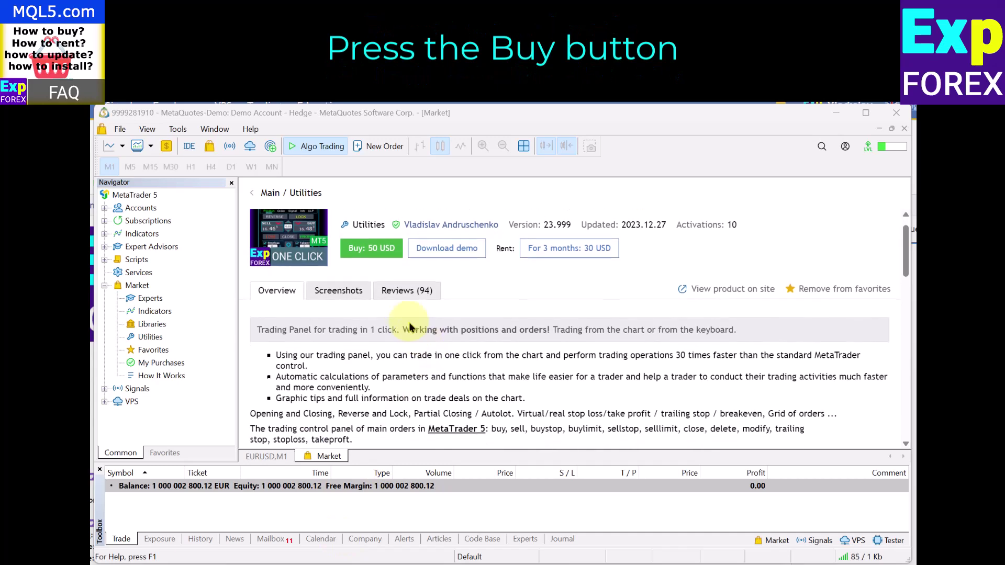
pyautogui.click(373, 249)
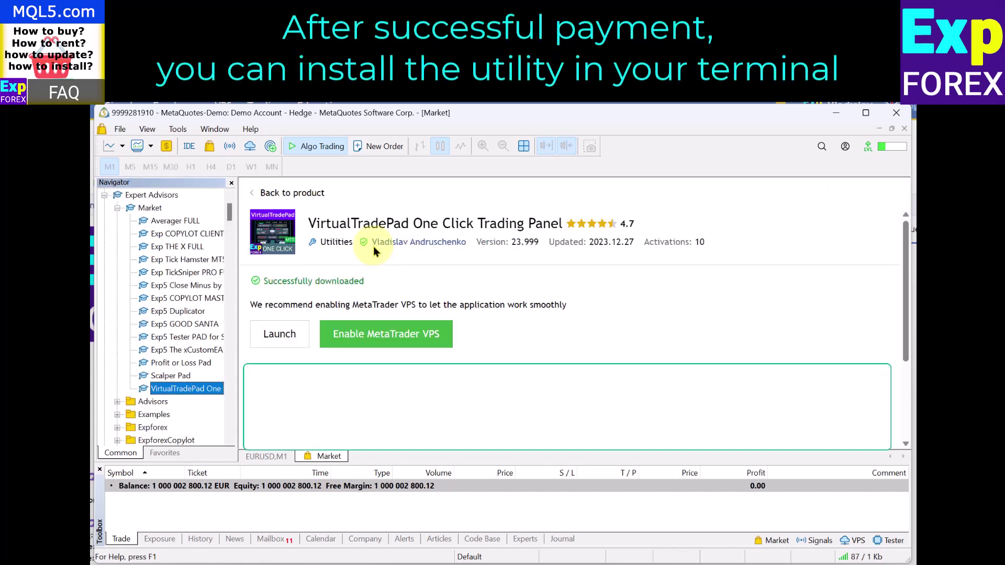
# - Launch VirtualTradePad on the EURUSD M1 chart with algo trading allowed and its input parameters left at their defaults
pyautogui.click(277, 335)
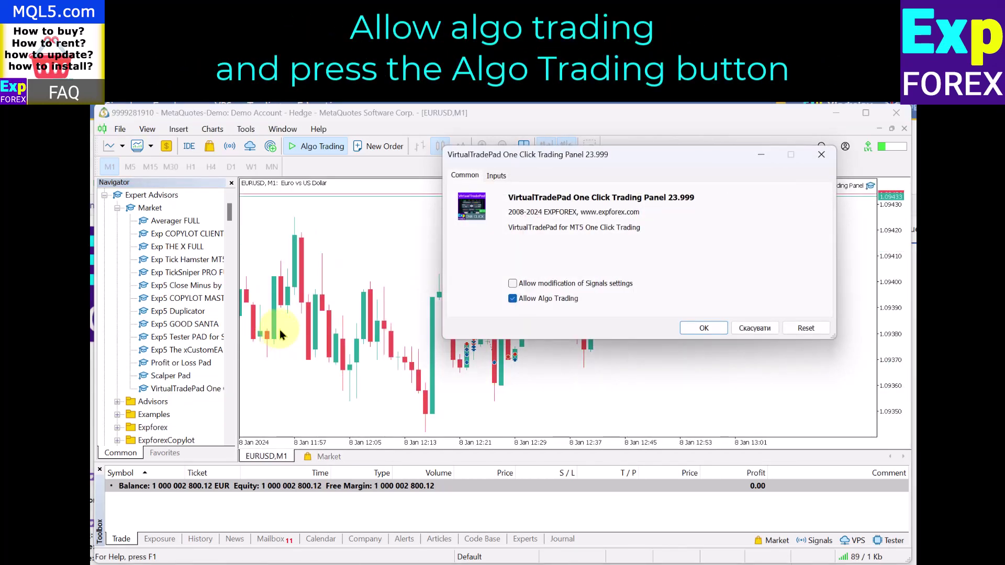
pyautogui.moveTo(629, 160); pyautogui.dragTo(497, 237)
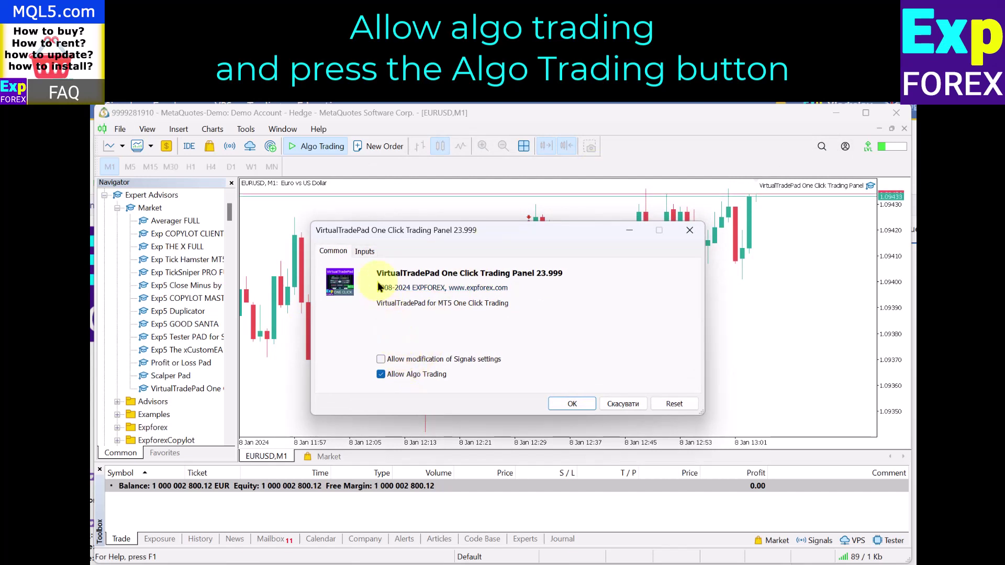
pyautogui.click(366, 251)
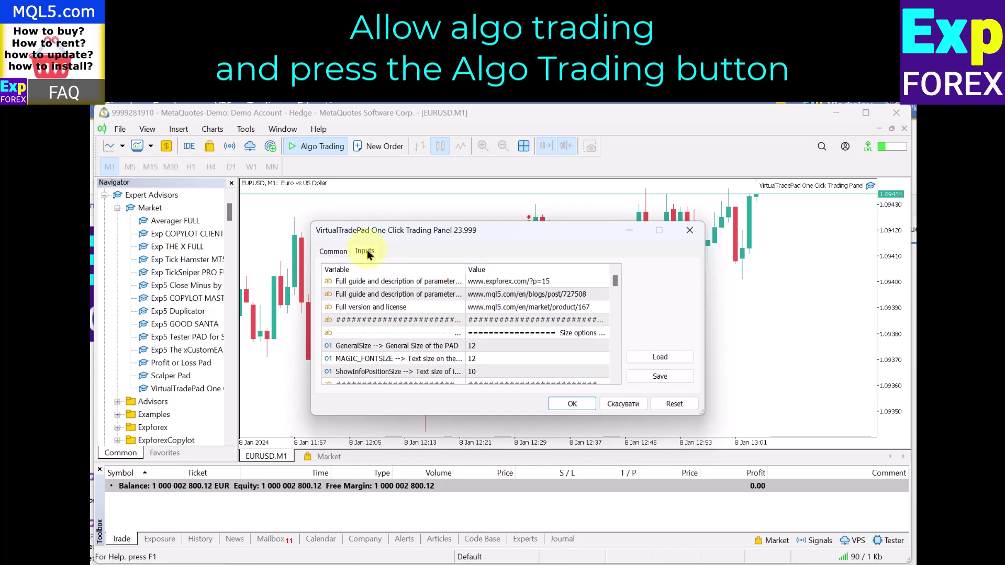
pyautogui.click(567, 404)
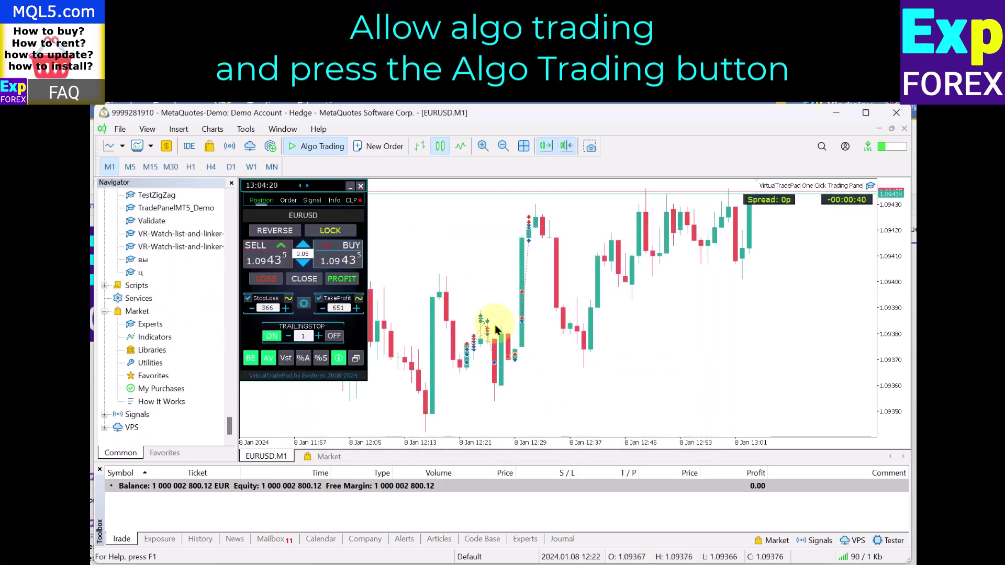
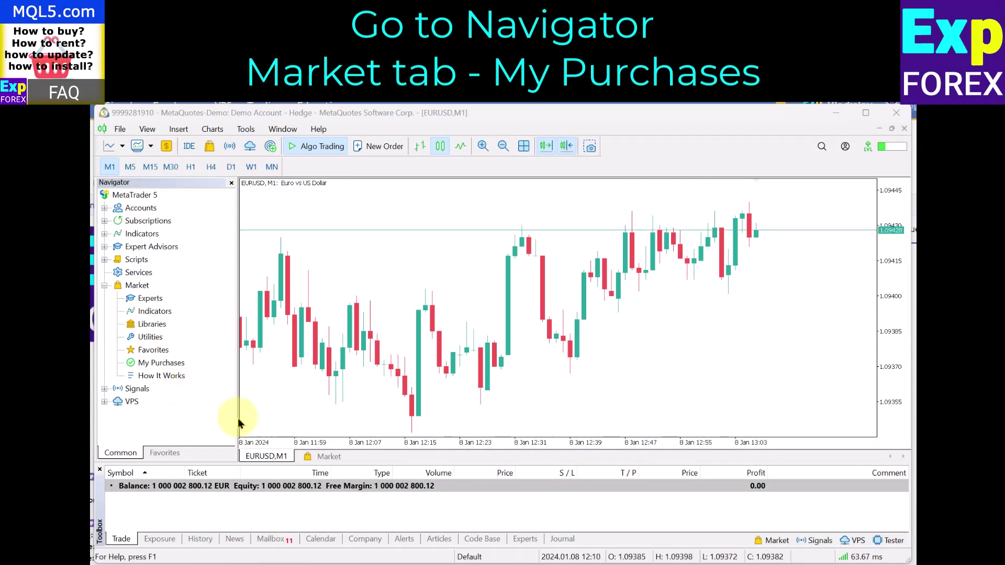
# - Download the free Exp Assistant 5 utility from the Market
pyautogui.click(330, 456)
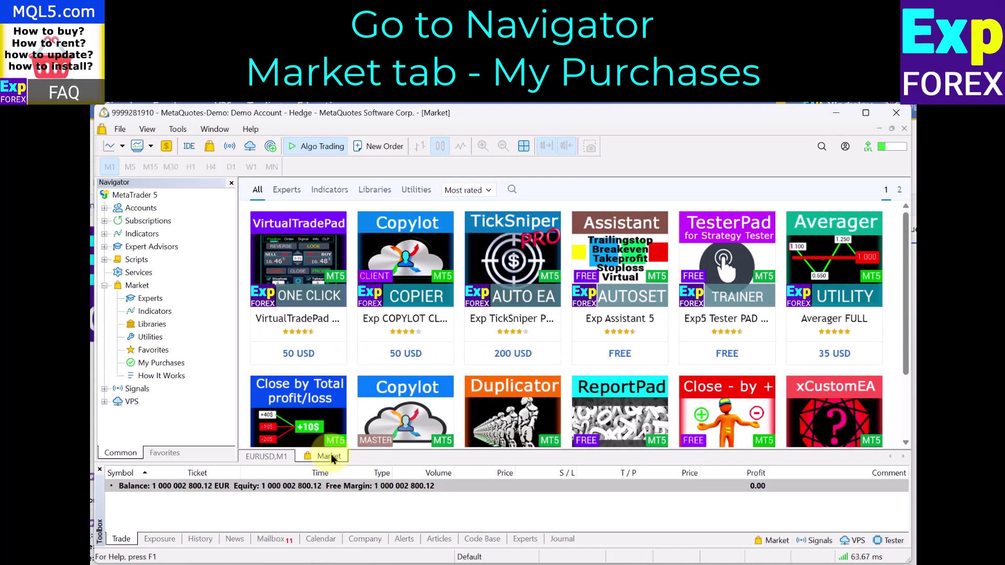
pyautogui.click(619, 279)
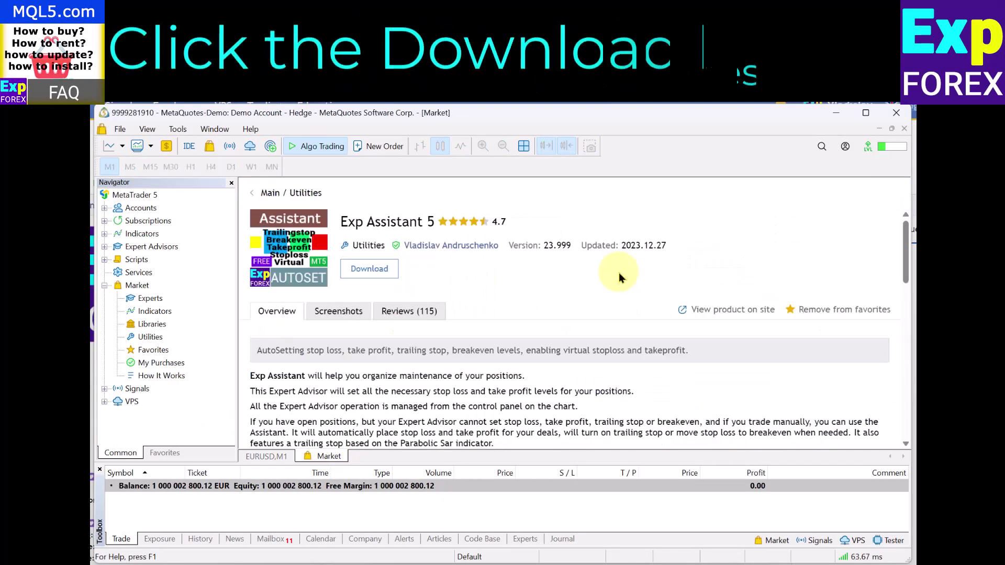
pyautogui.click(375, 277)
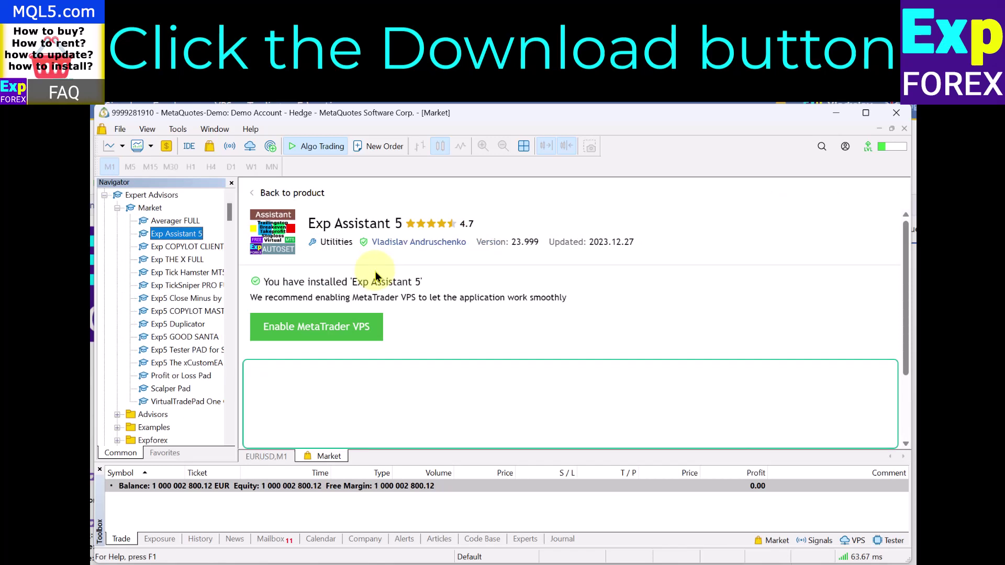
# - Attach Exp Assistant 5 to the EURUSD M1 chart with algo trading allowed for the expert and the terminal
pyautogui.click(267, 455)
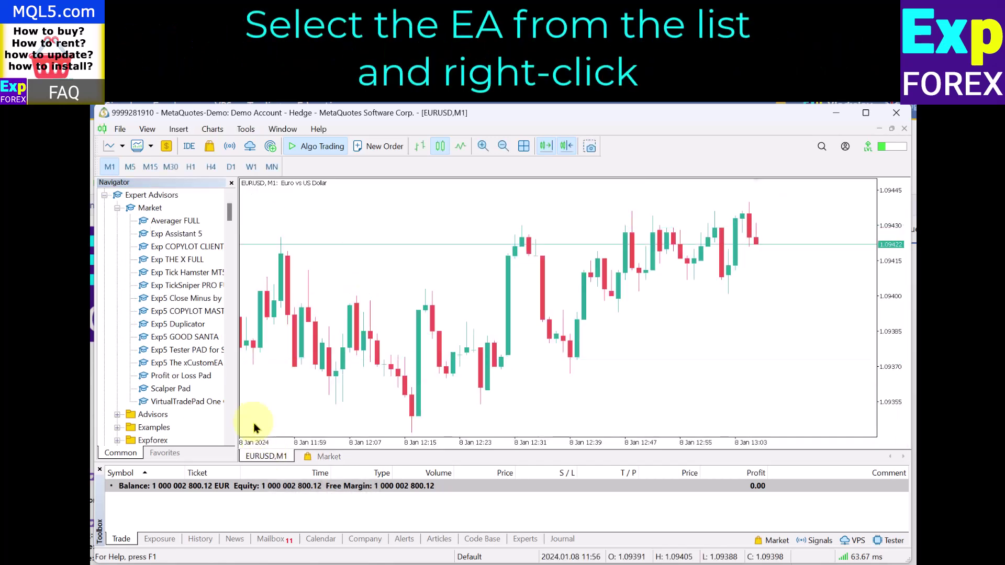
pyautogui.rightClick(175, 234)
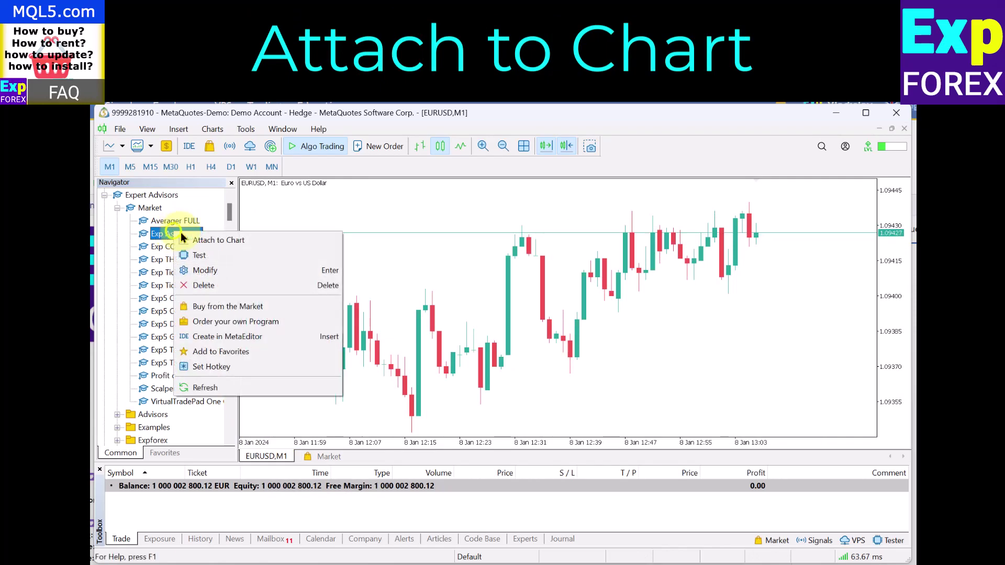
pyautogui.click(266, 241)
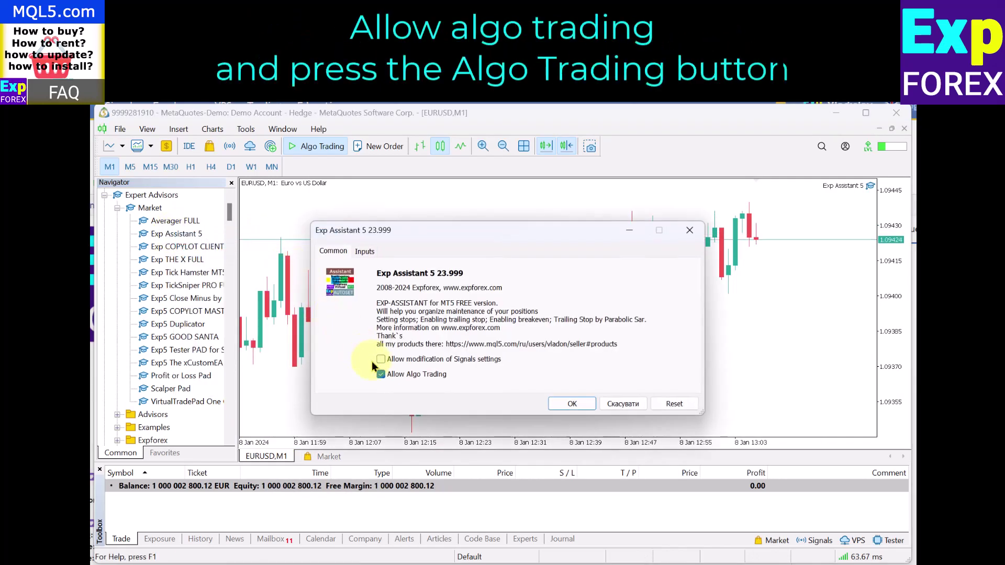
pyautogui.click(560, 402)
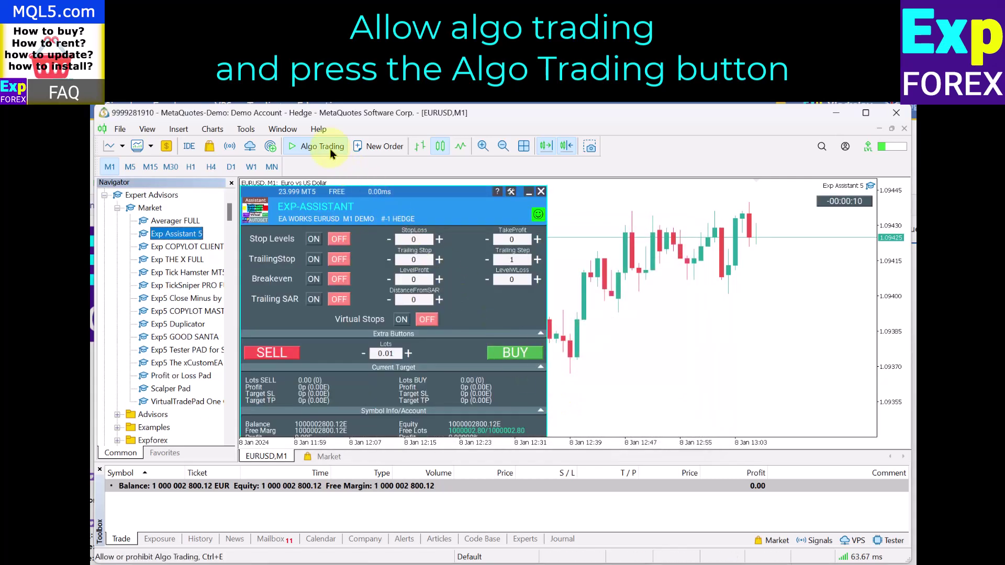
pyautogui.click(329, 149)
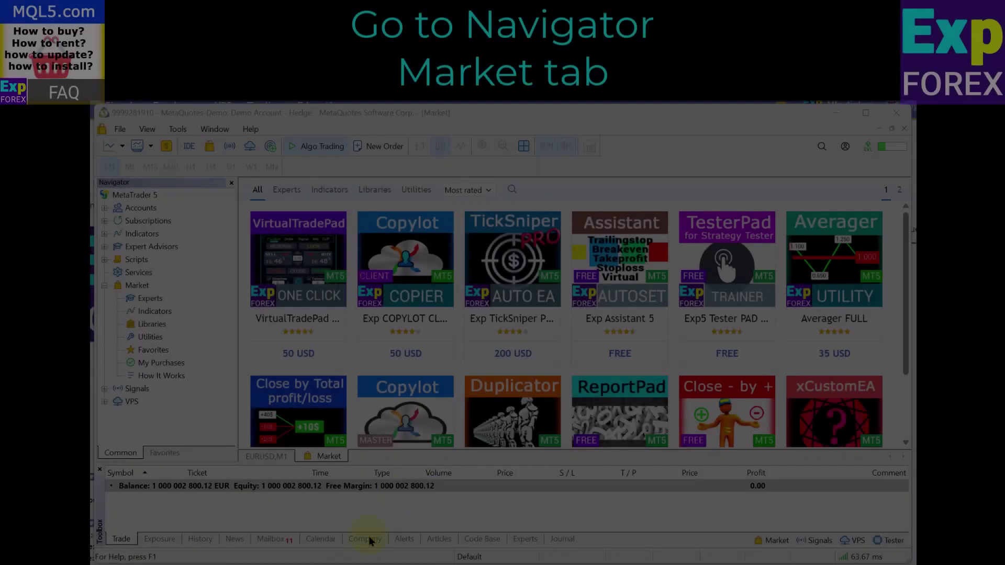
# - Download the free Ind5 Extra Report Pad indicator from the Market
pyautogui.moveTo(512, 319)
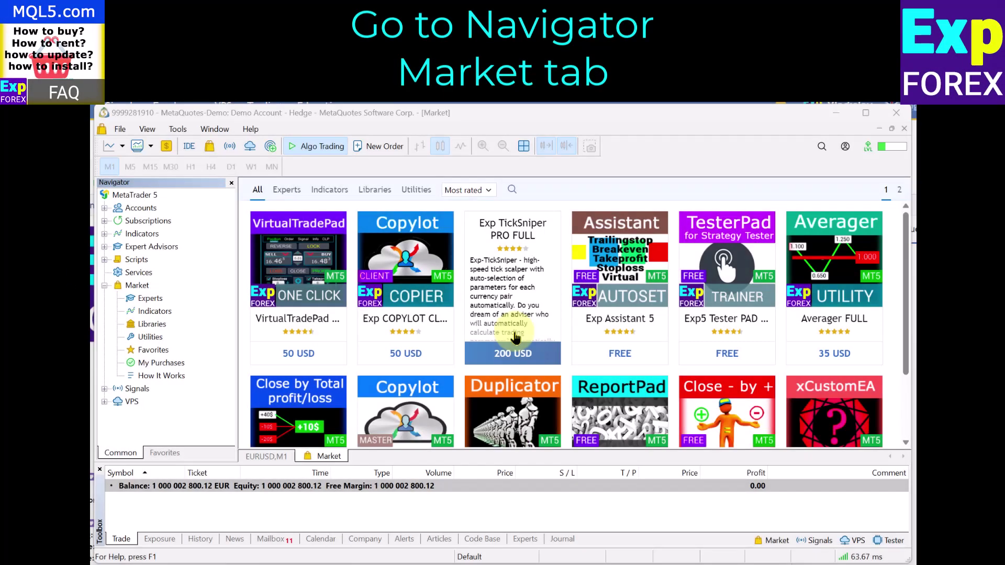
pyautogui.click(616, 429)
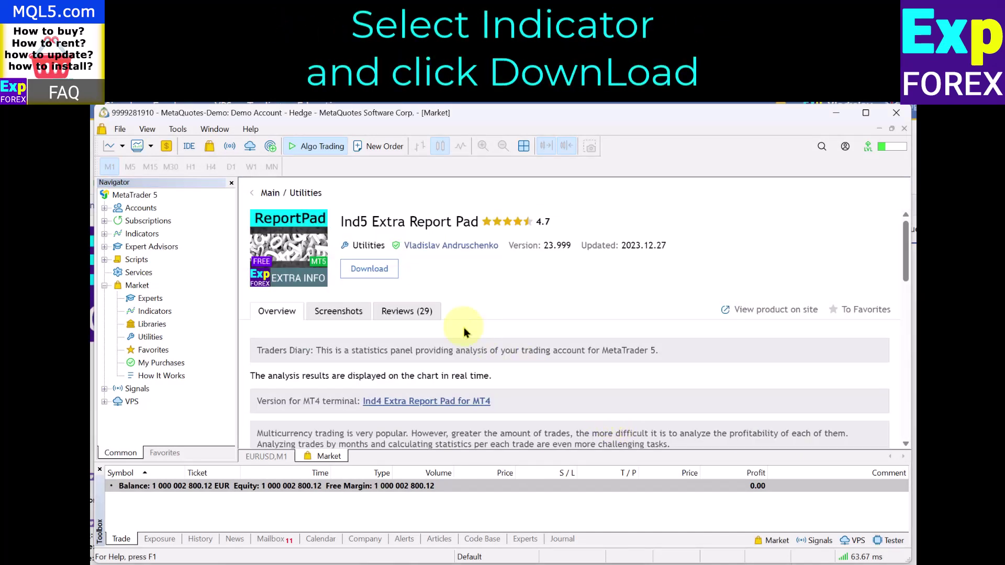
pyautogui.click(369, 269)
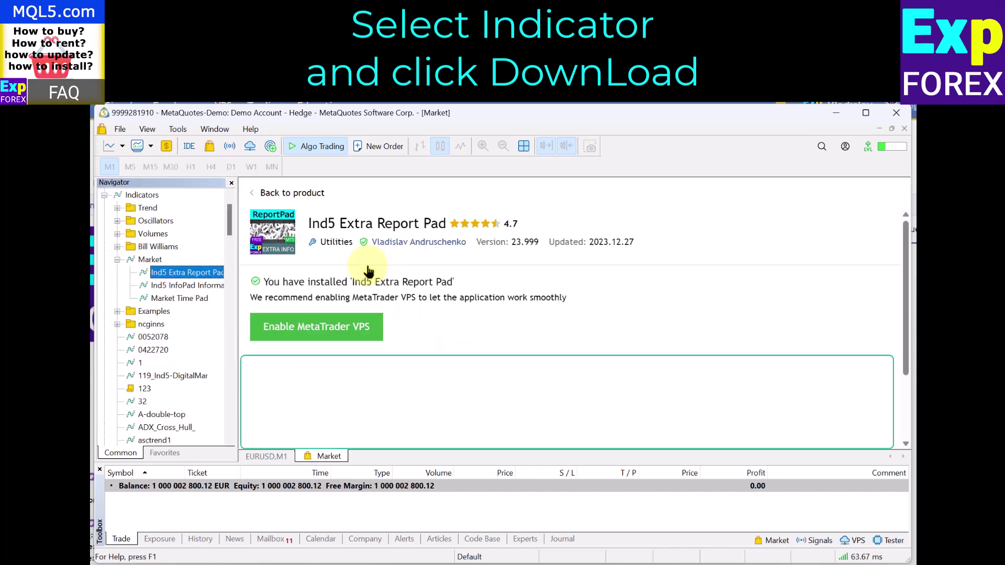
# - Return to the EURUSD M1 chart and clear the Exp Assistant panel out of the way
pyautogui.click(268, 456)
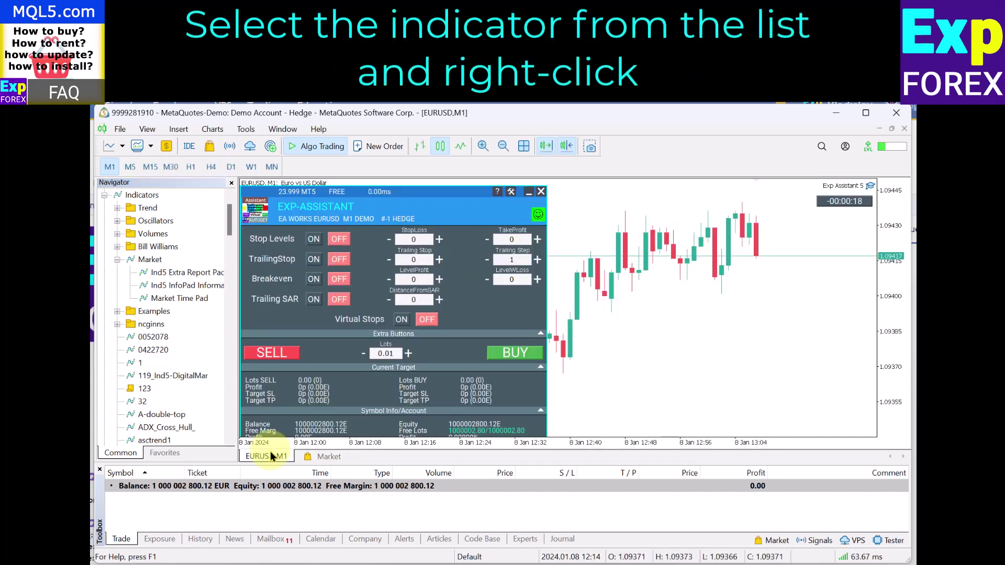
pyautogui.click(540, 192)
pyautogui.rightClick(544, 205)
pyautogui.click(482, 227)
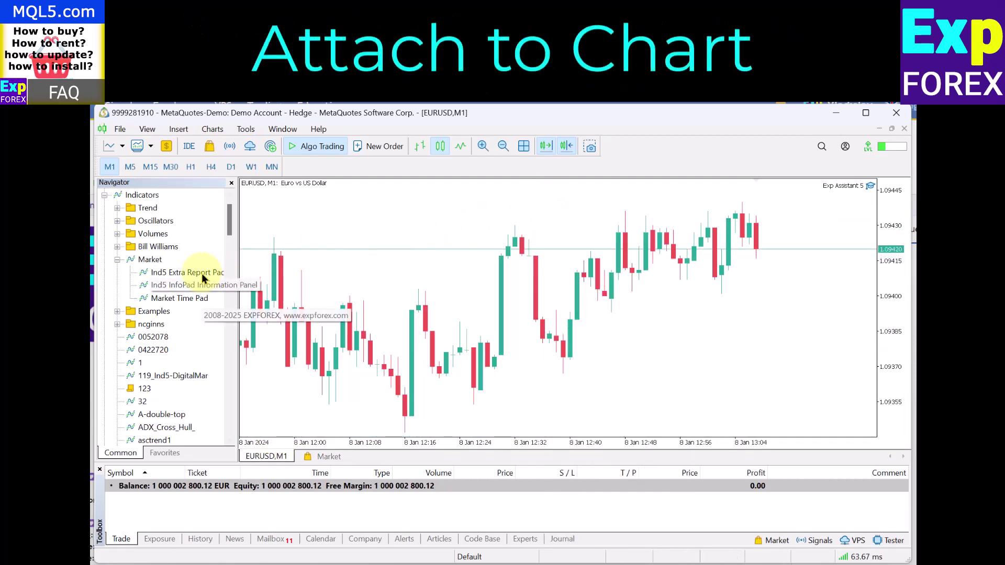
# - Attach Ind5 Extra Report Pad to the EURUSD M1 chart with its default input parameters
pyautogui.moveTo(202, 277); pyautogui.dragTo(418, 282)
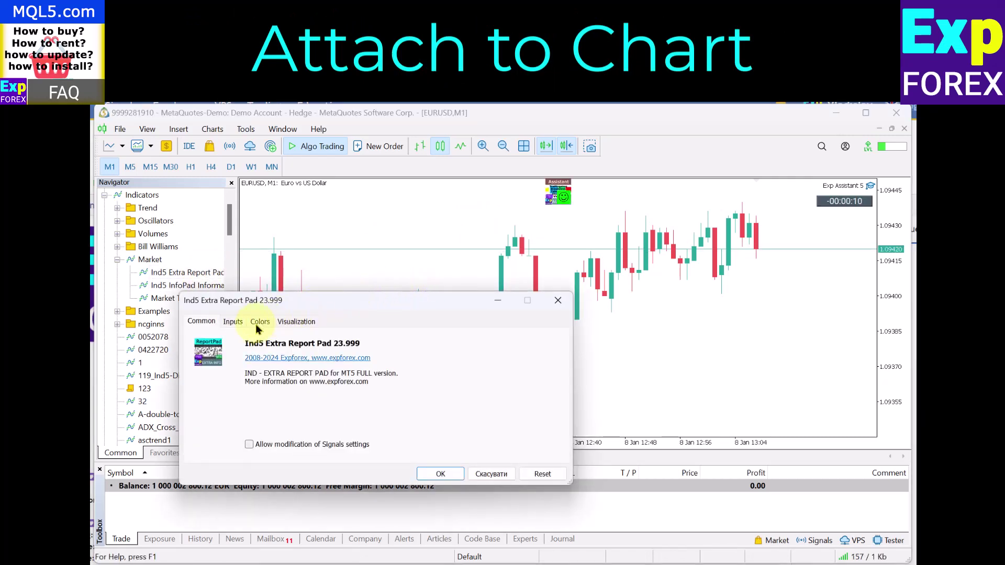
pyautogui.click(233, 321)
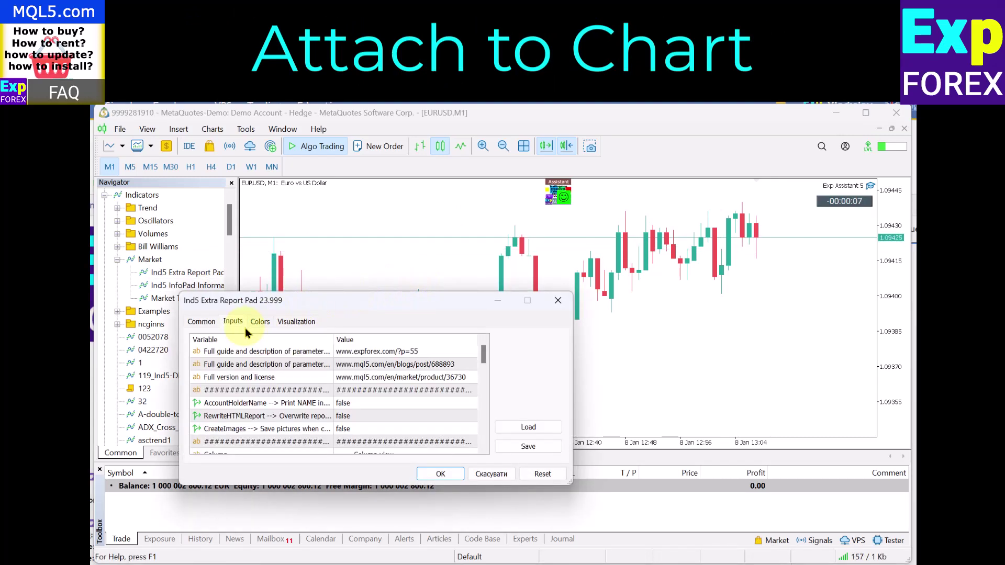
pyautogui.click(440, 473)
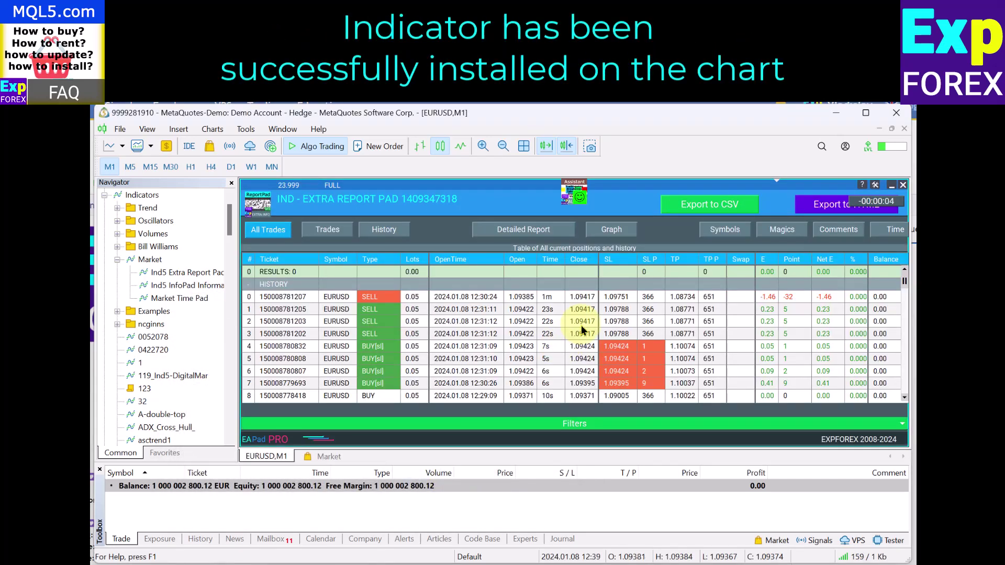
# - Examine the Extra Report Pad's filter options, current trades table and position history
pyautogui.click(562, 424)
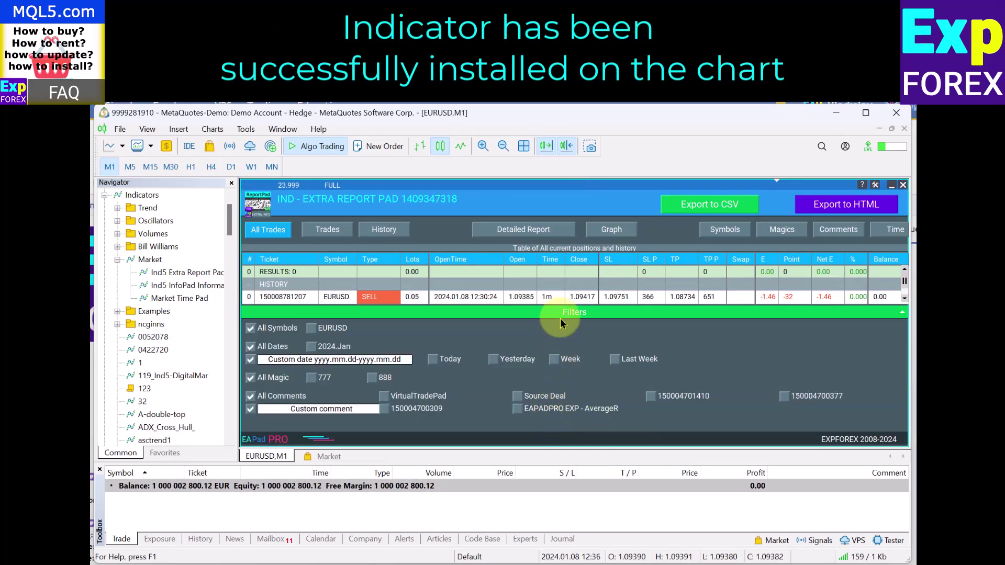
pyautogui.click(559, 316)
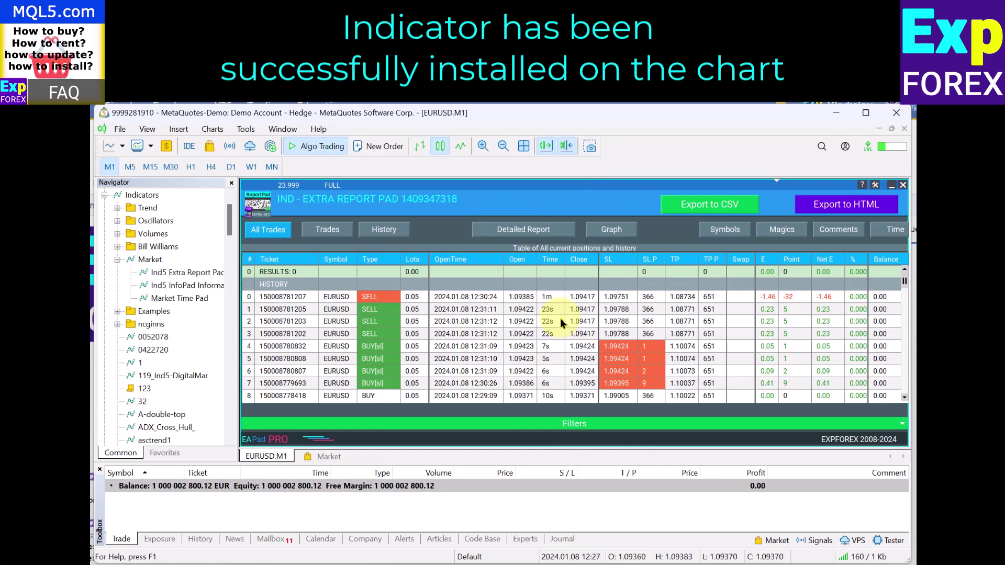
pyautogui.click(337, 230)
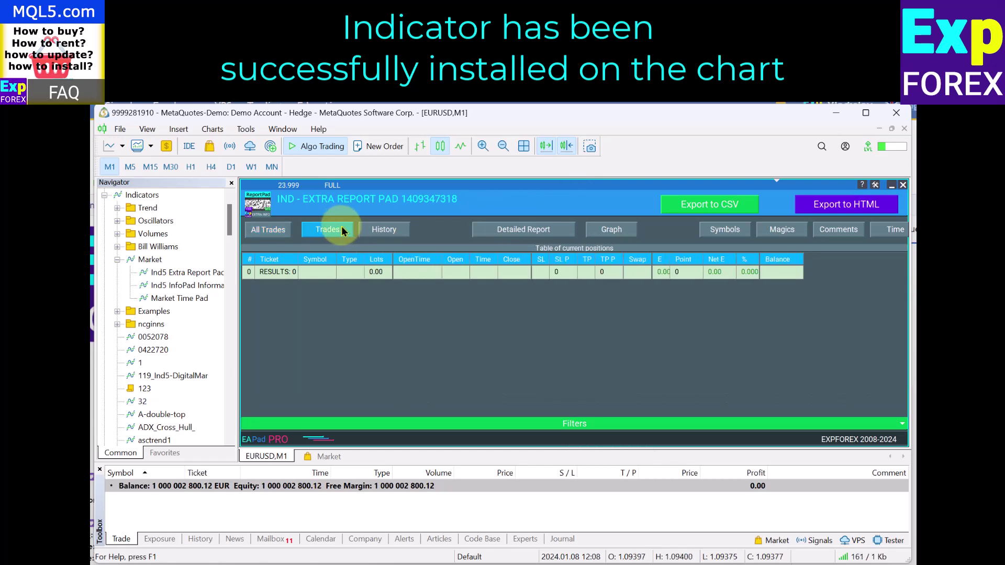
pyautogui.click(378, 230)
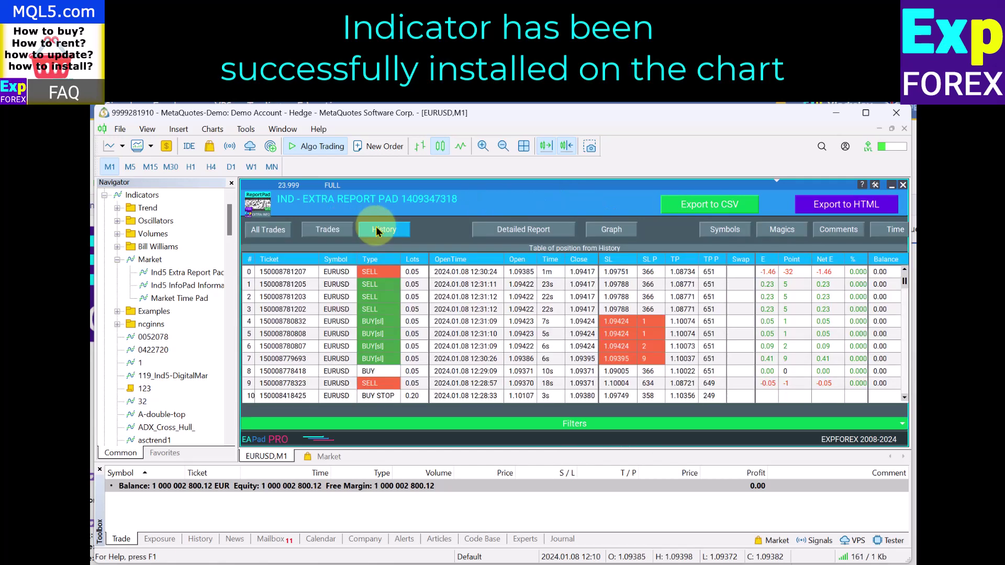
# - Examine the Extra Report Pad's detailed report, graph and symbols views
pyautogui.click(490, 232)
pyautogui.click(615, 234)
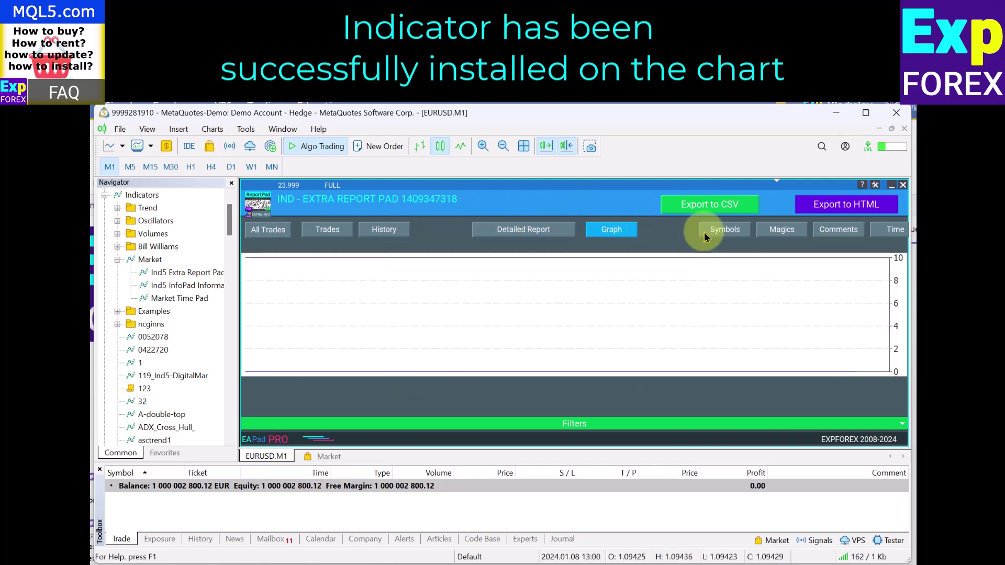
pyautogui.click(722, 230)
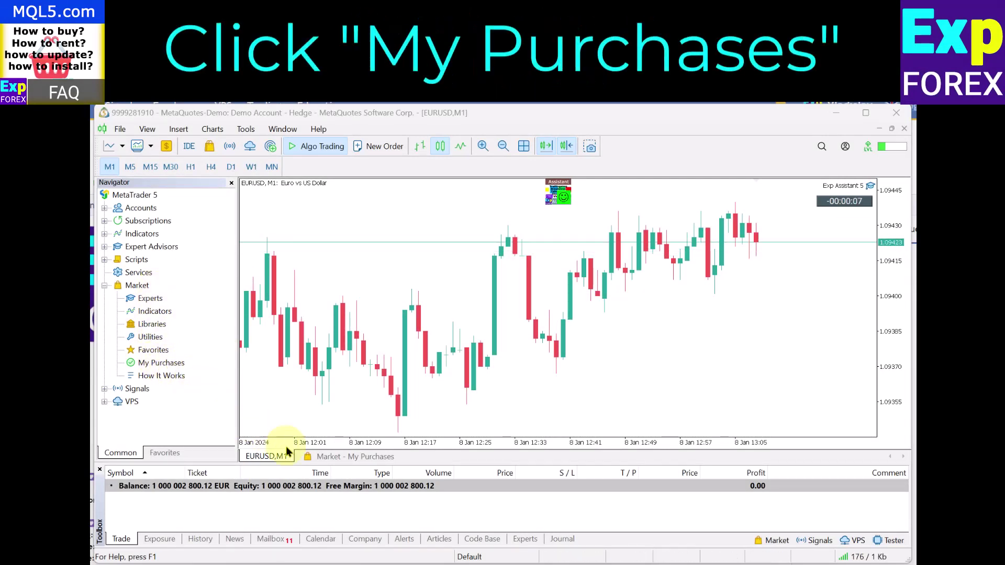
# - Update the purchased Exp TickSniper PRO FULL and launch it on the EURUSD M1 chart in place of Exp Assistant 5
pyautogui.click(306, 459)
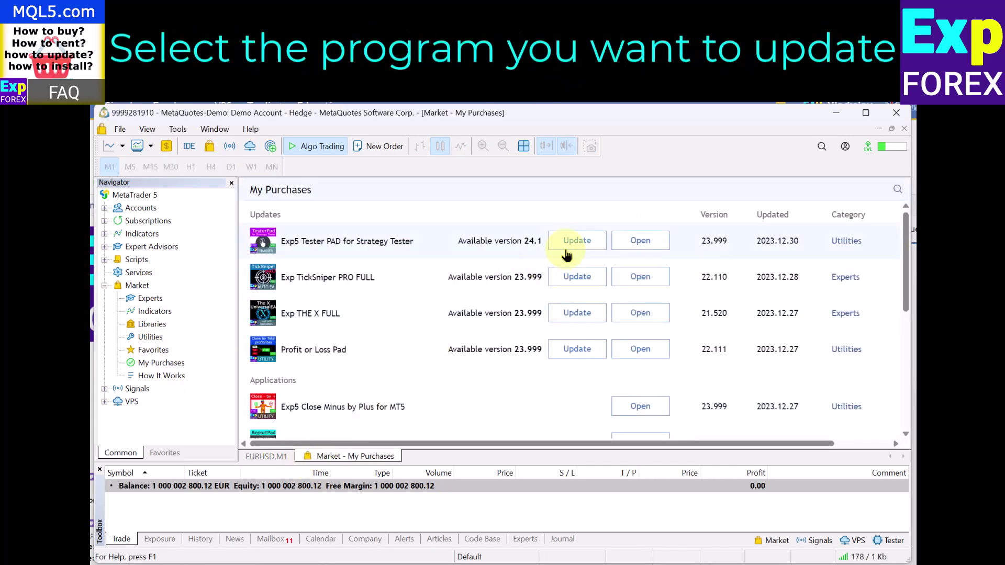
pyautogui.click(581, 278)
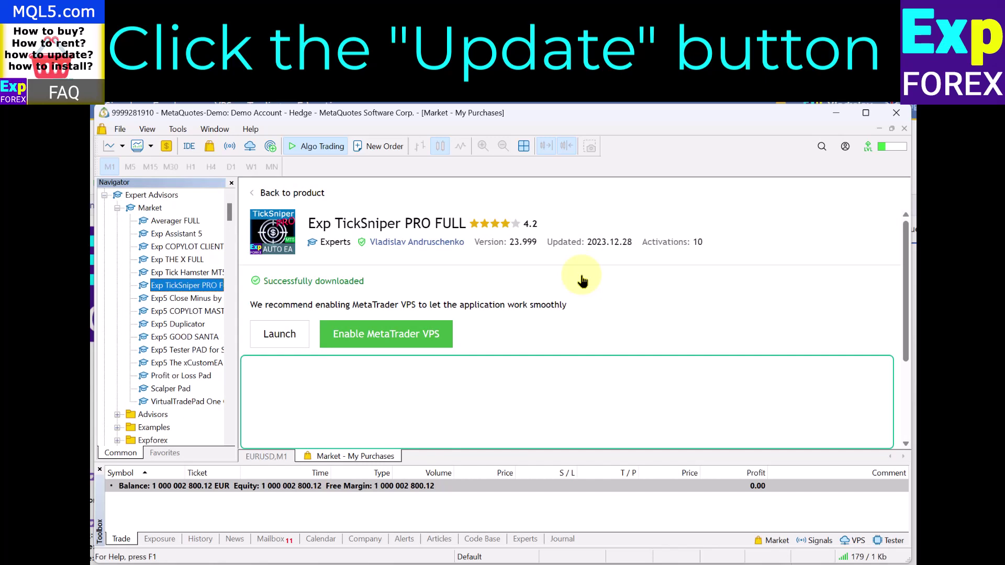
pyautogui.click(271, 335)
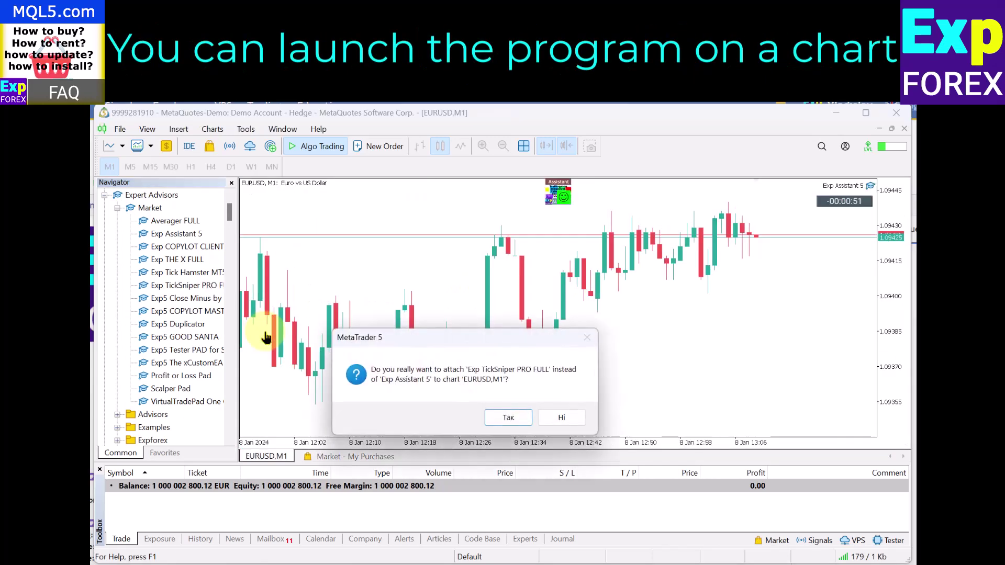
pyautogui.click(507, 417)
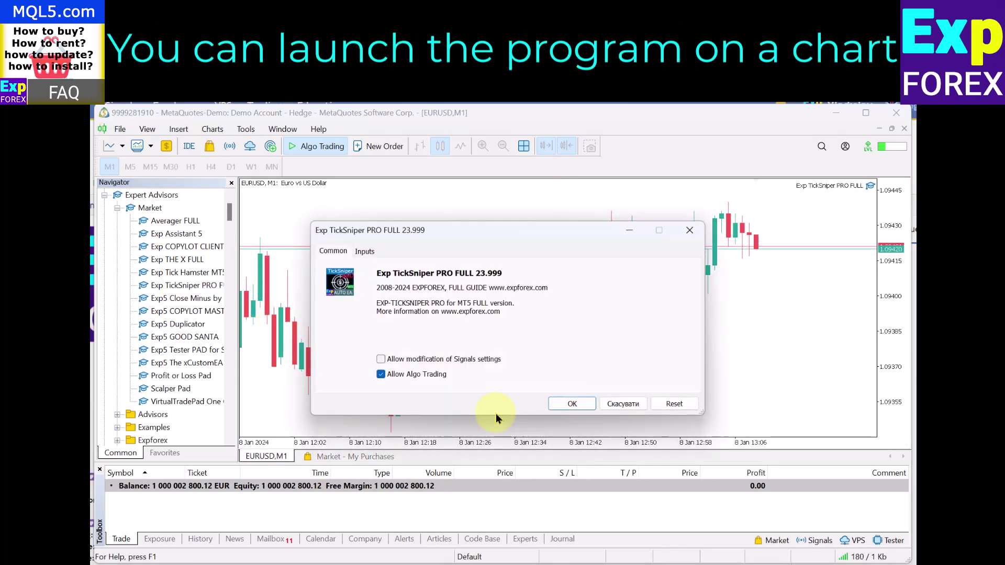
pyautogui.click(555, 404)
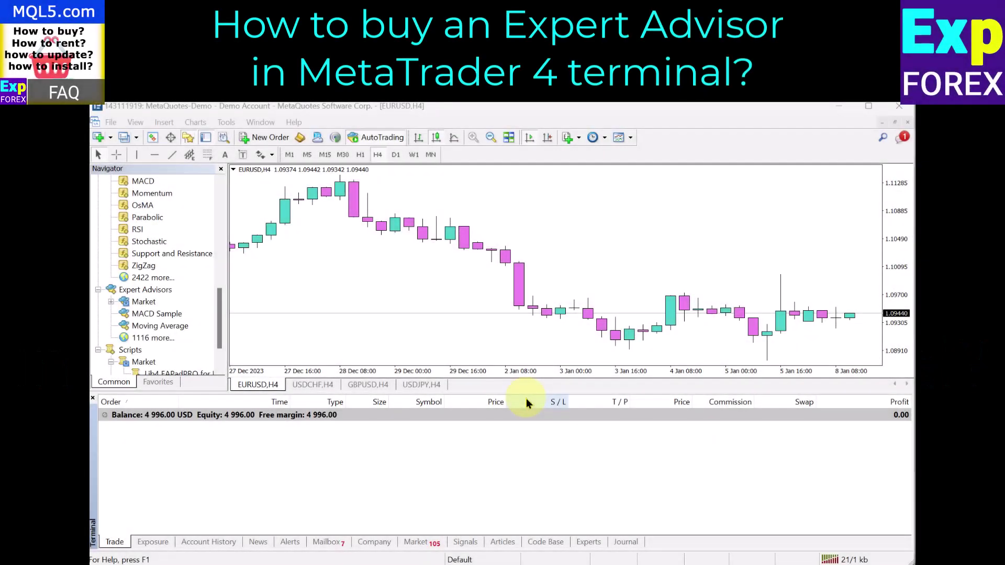
# - Switch to MetaTrader 4 and open the VirtualTradePad mt4 Extra product page from the Market's Expforex results
pyautogui.click(416, 542)
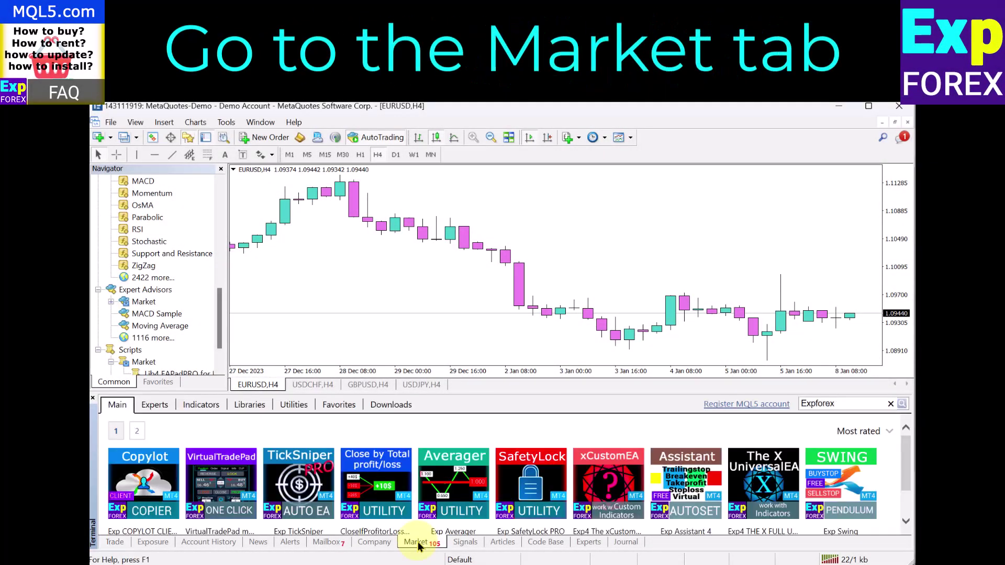
pyautogui.doubleClick(847, 404)
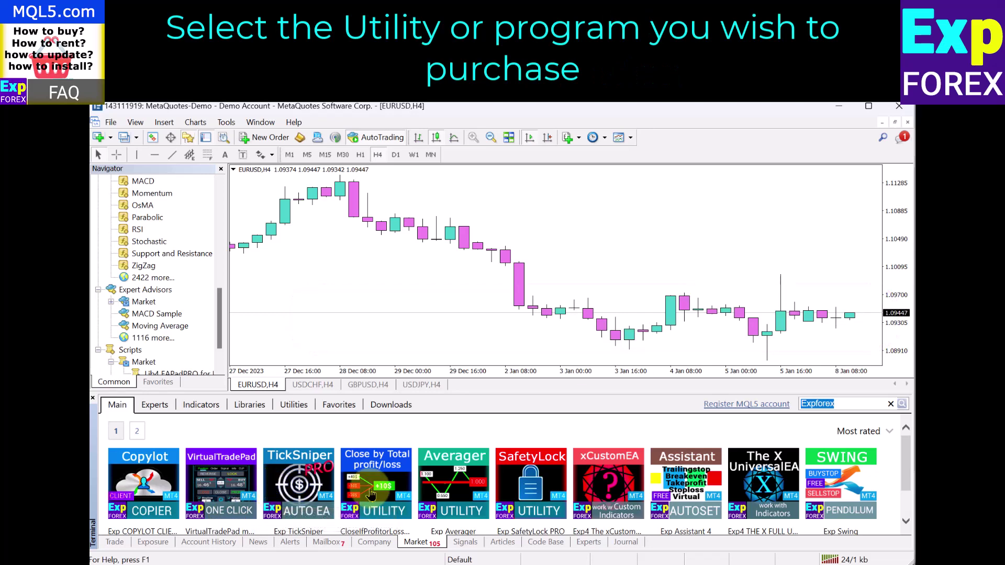
pyautogui.click(243, 494)
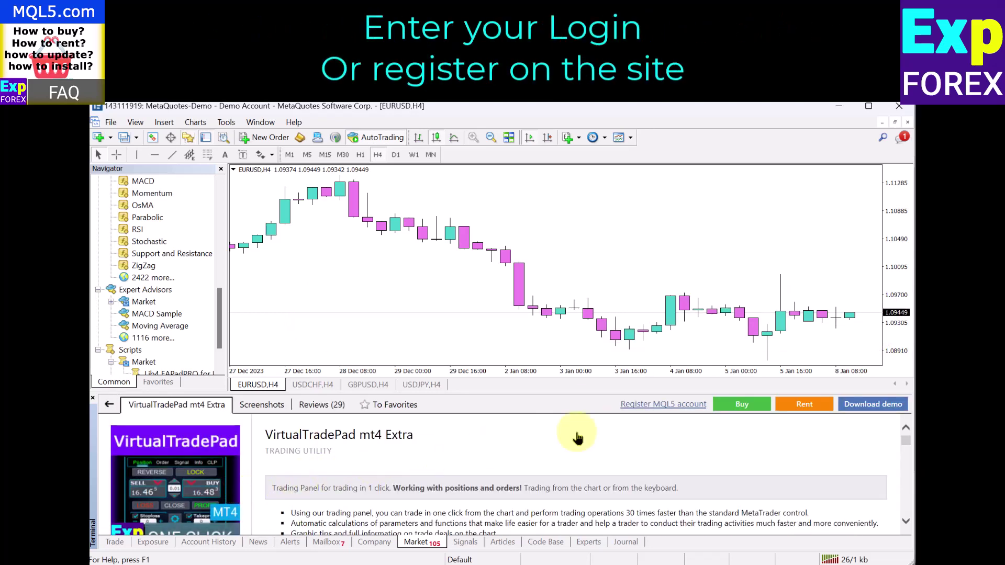
# - Log in to the MQL5 community with the account password and buy VirtualTradePad mt4 Extra
pyautogui.click(735, 405)
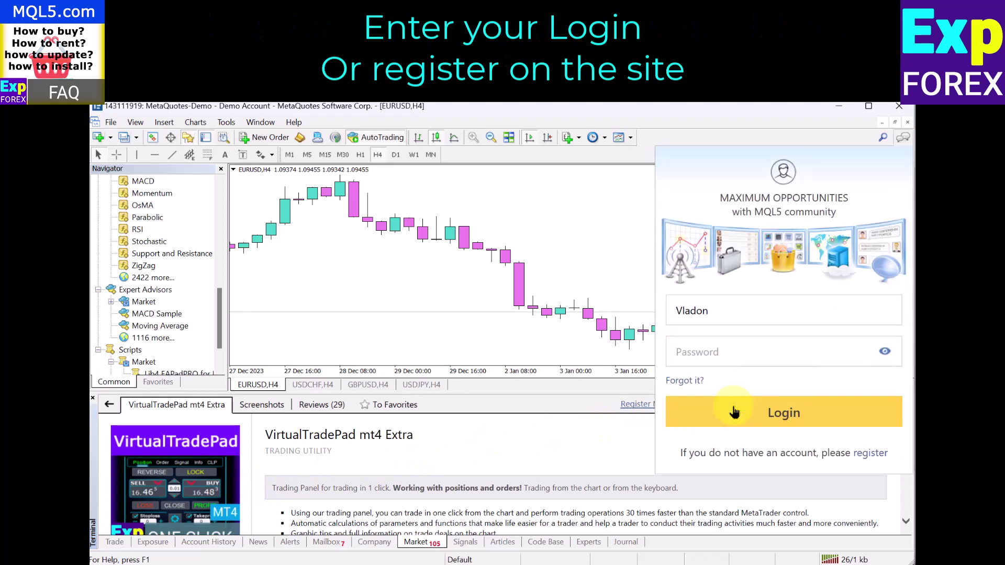
pyautogui.click(719, 416)
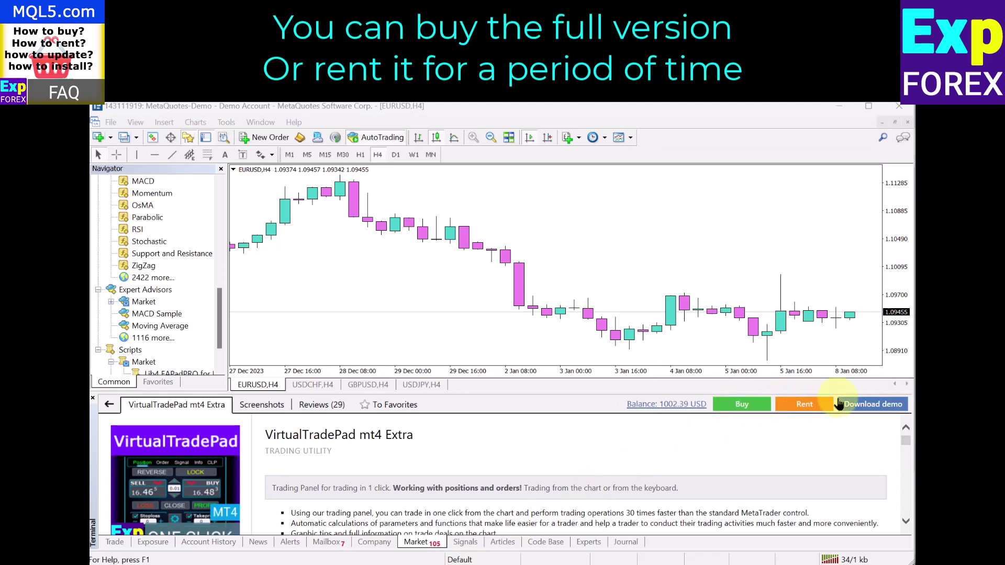
pyautogui.click(743, 405)
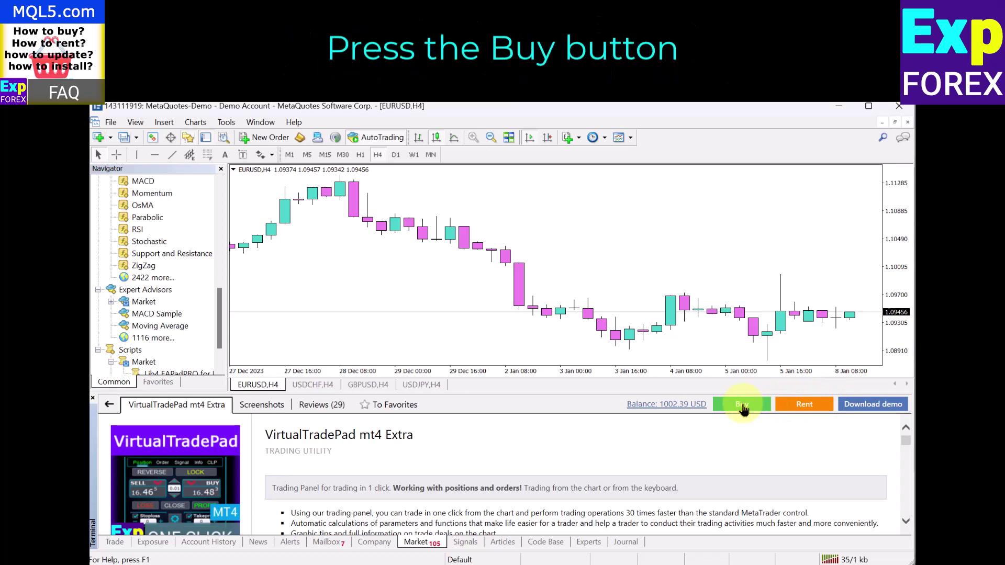
pyautogui.click(743, 407)
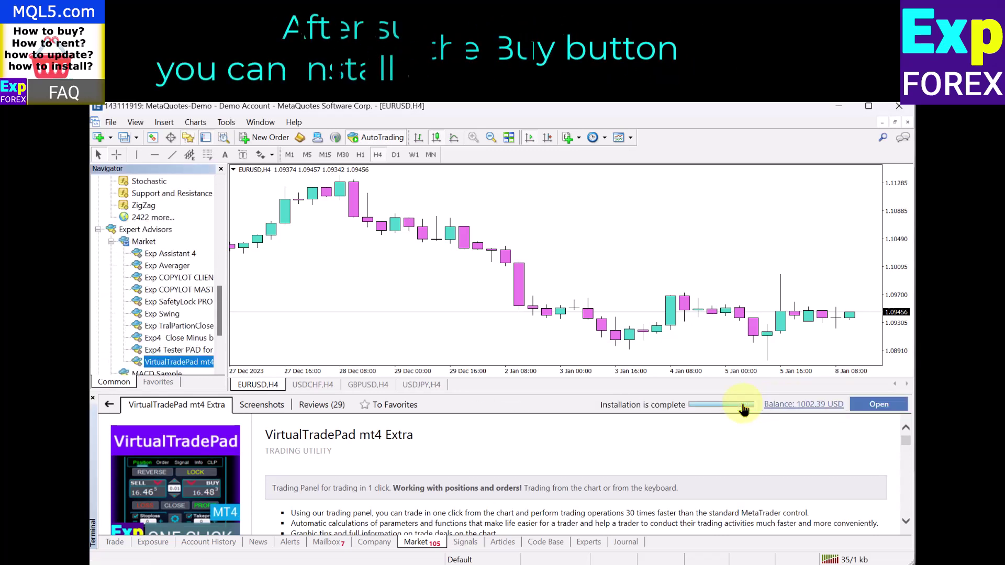
# - Attach VirtualTradePad mt4 Extra to the EURUSD H4 chart with live trading allowed, and enable AutoTrading
pyautogui.rightClick(199, 362)
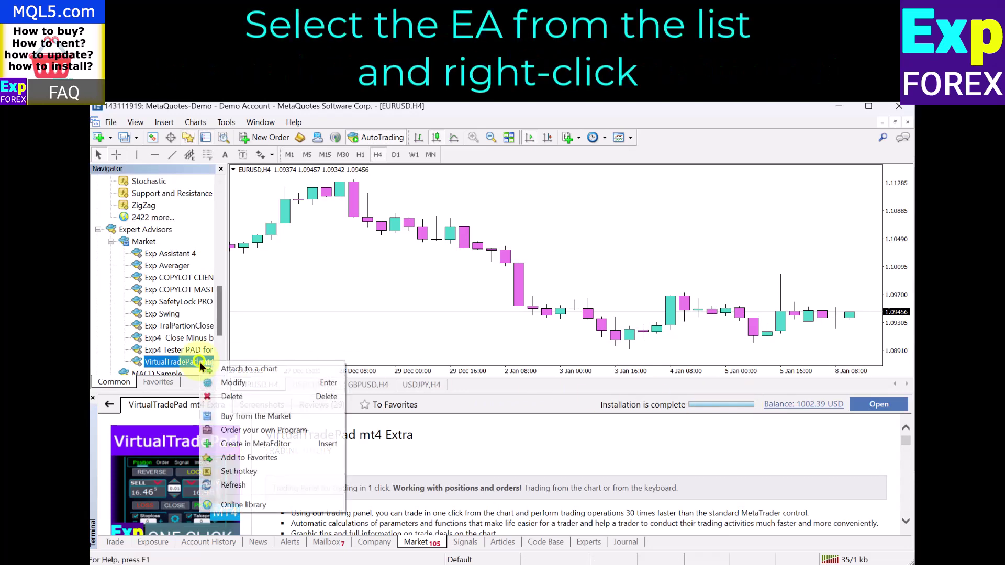
pyautogui.click(296, 367)
pyautogui.click(352, 190)
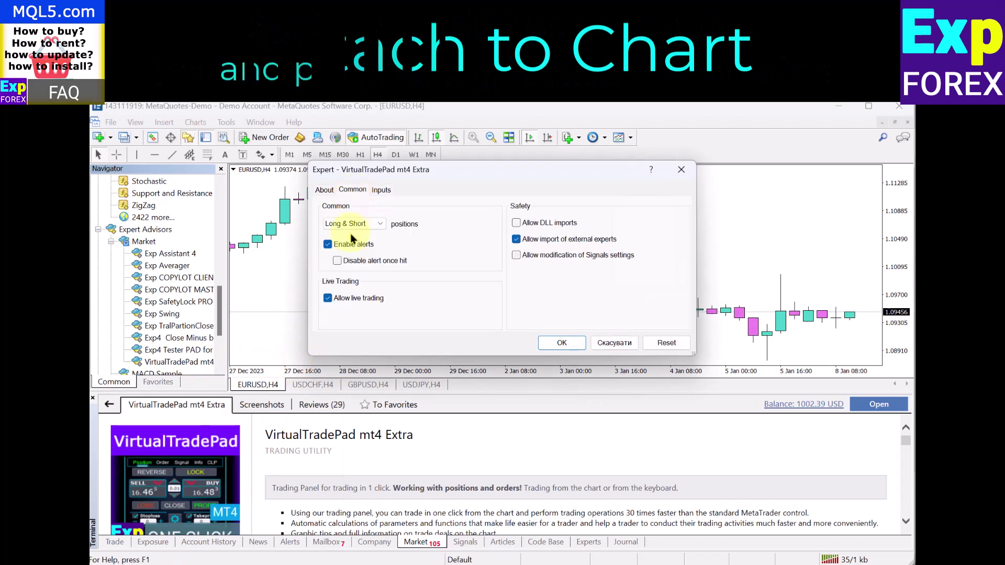
pyautogui.click(341, 302)
pyautogui.click(551, 341)
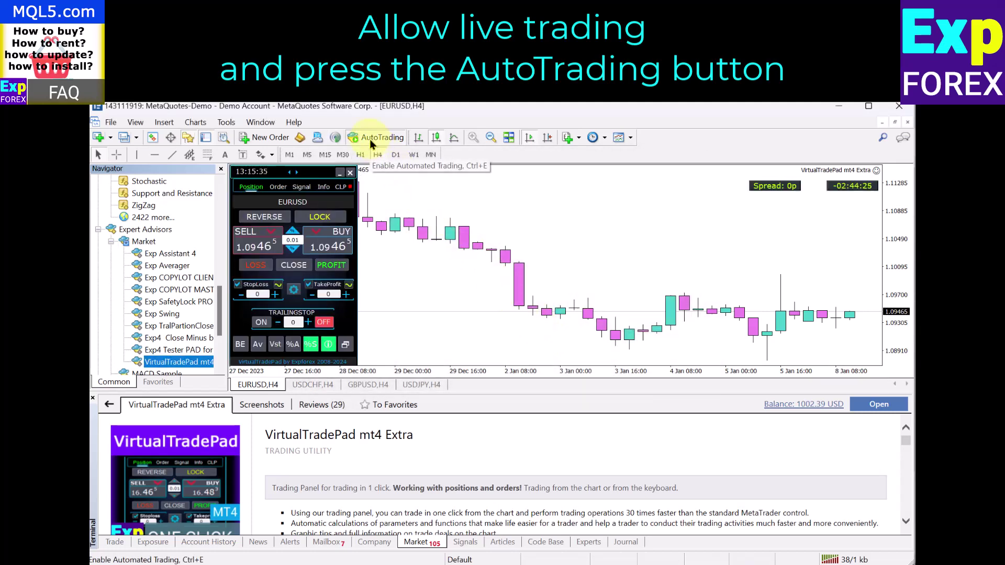
pyautogui.click(371, 140)
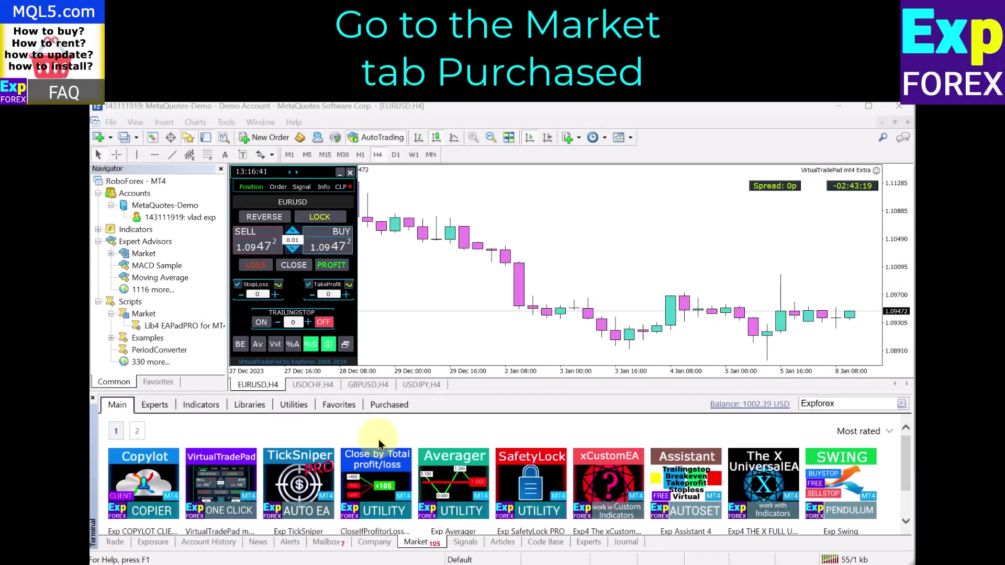
# - Remove the VirtualTradePad panel from the EURUSD H4 chart
pyautogui.click(354, 178)
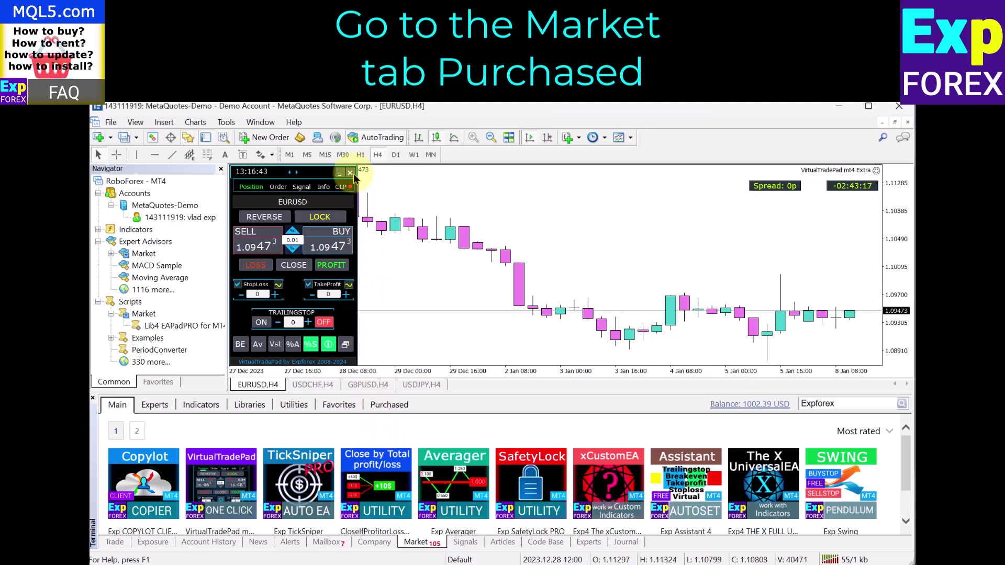
pyautogui.click(352, 174)
pyautogui.click(444, 416)
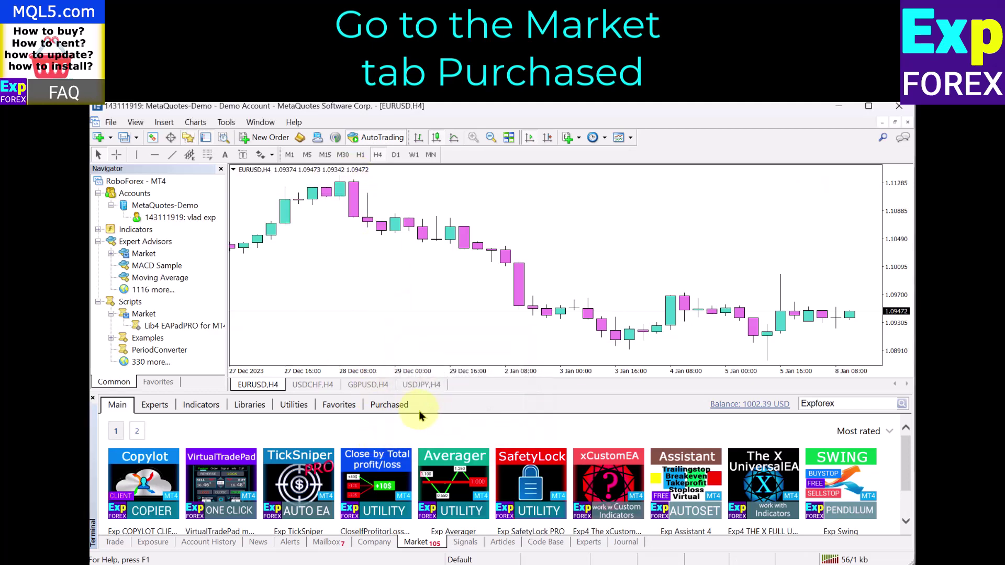
# - Install VirtualTradePad mt4 Extra from the Market's list of purchased products
pyautogui.click(389, 406)
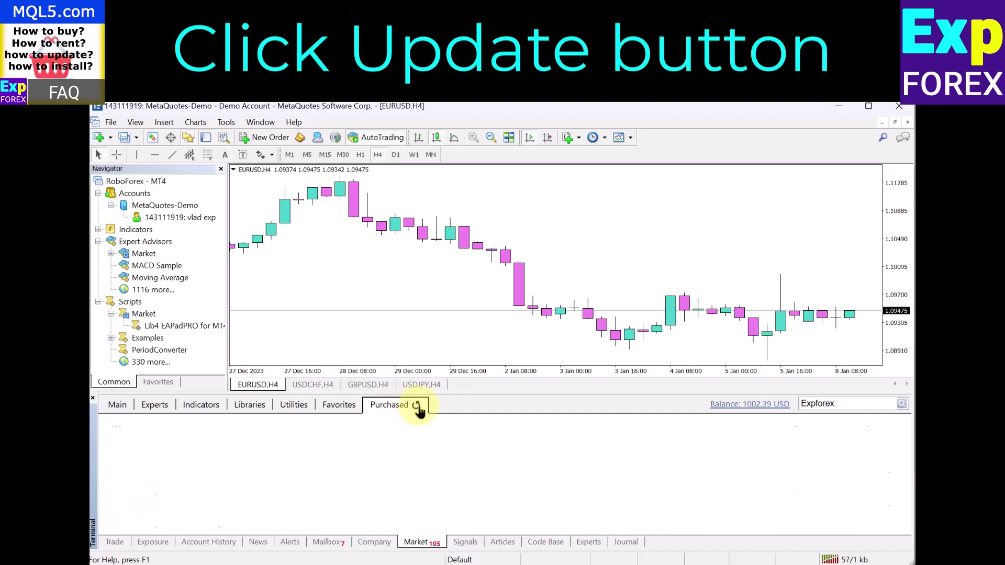
pyautogui.scroll(-1, 448, 484)
pyautogui.scroll(-2, 448, 484)
pyautogui.scroll(-3, 448, 484)
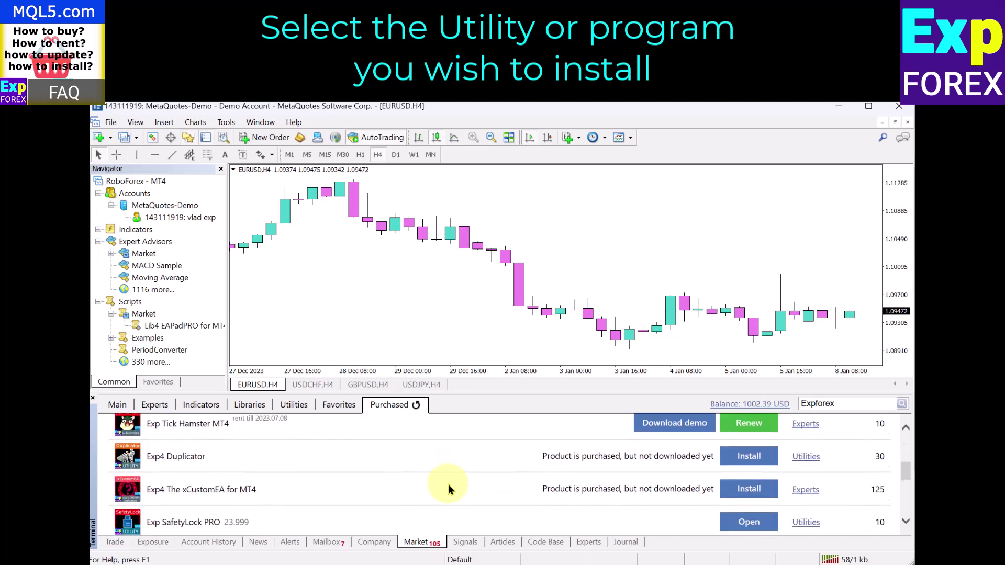
pyautogui.scroll(1, 447, 485)
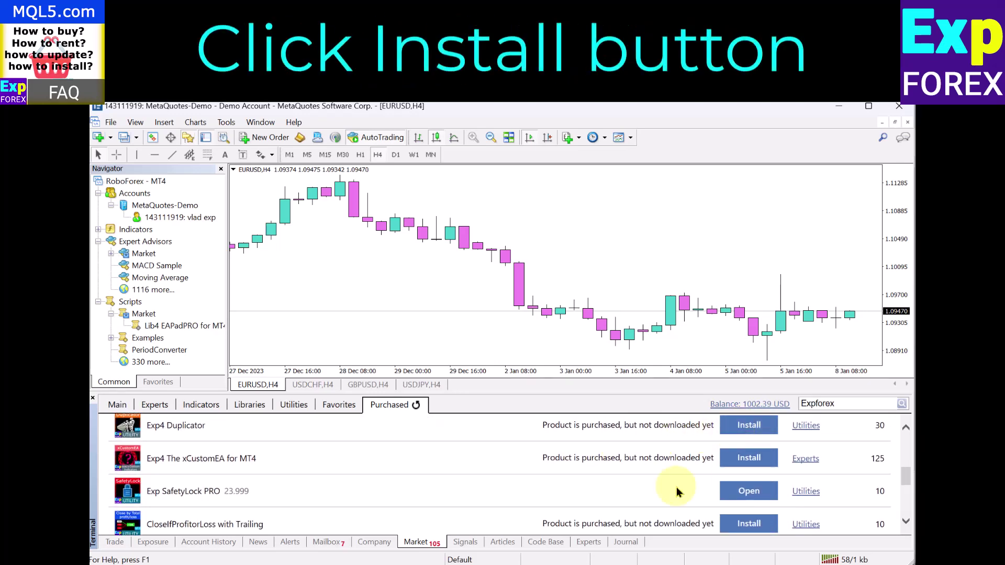
pyautogui.scroll(-2, 676, 487)
pyautogui.scroll(-1, 676, 487)
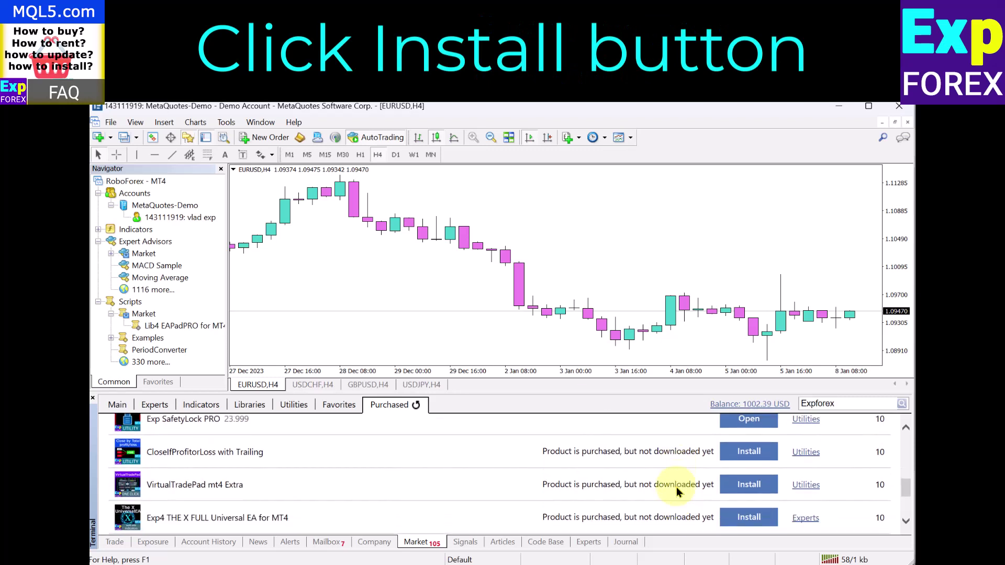
pyautogui.click(755, 494)
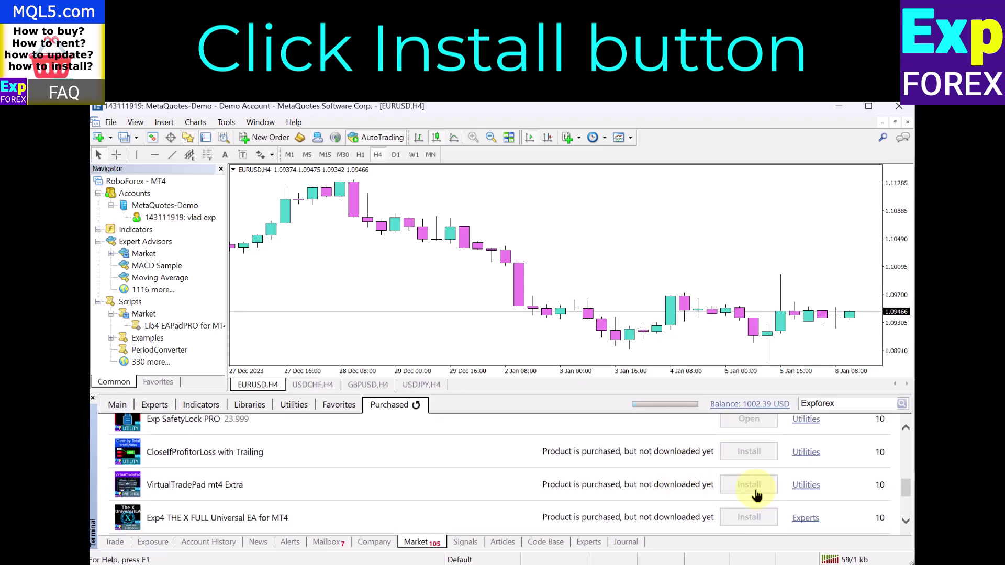